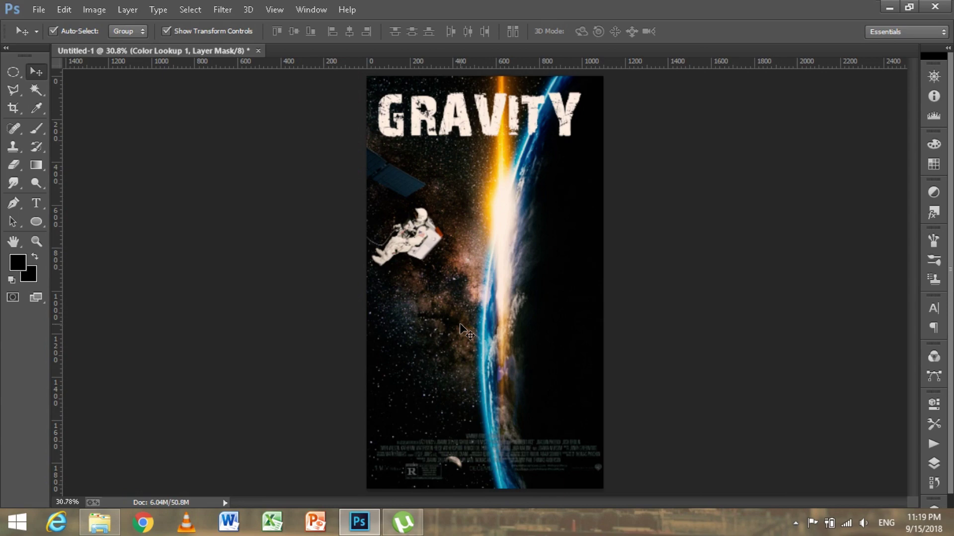
- Create a new blank white document 1100 × 1920 pixels
{"action": "key", "text": "ctrl+n"}
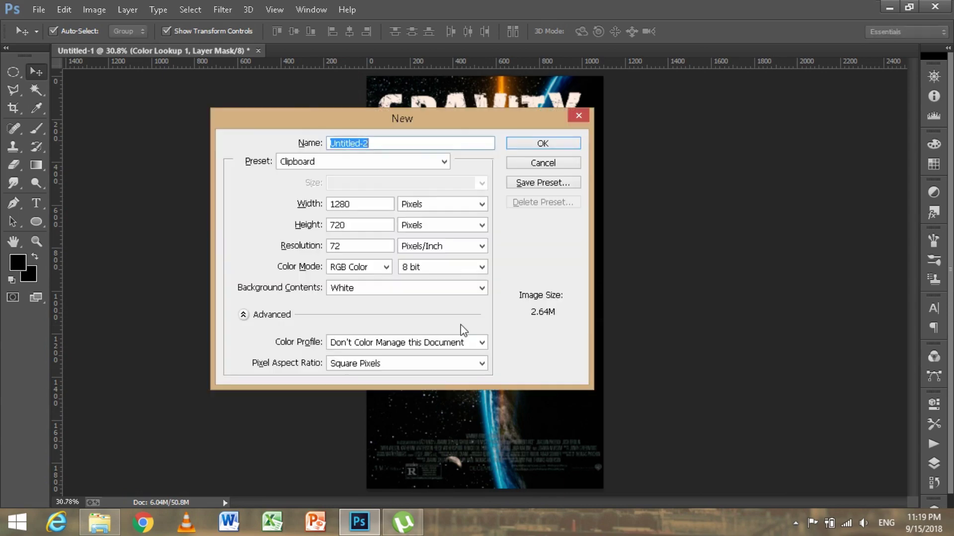
{"action": "double_click", "coordinate": [352, 205]}
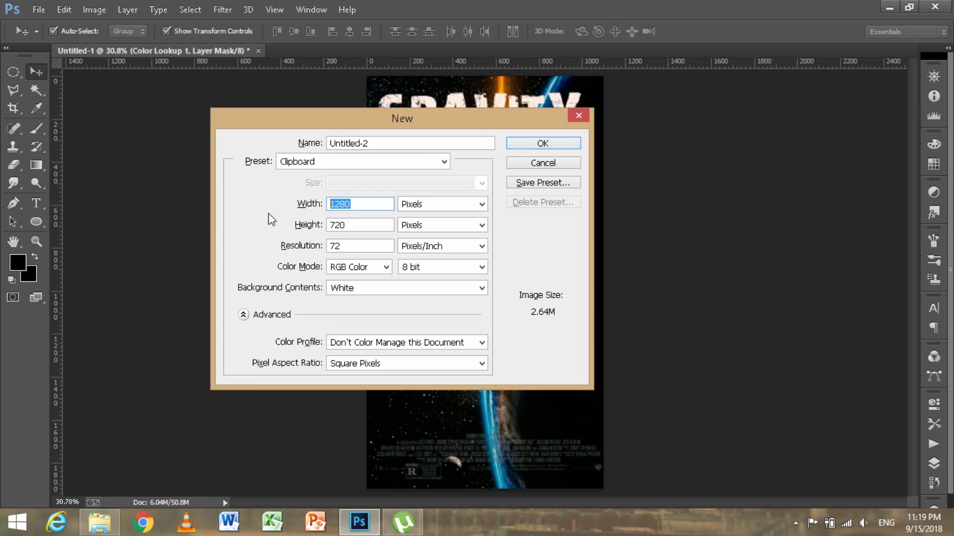
{"action": "type", "text": "1100"}
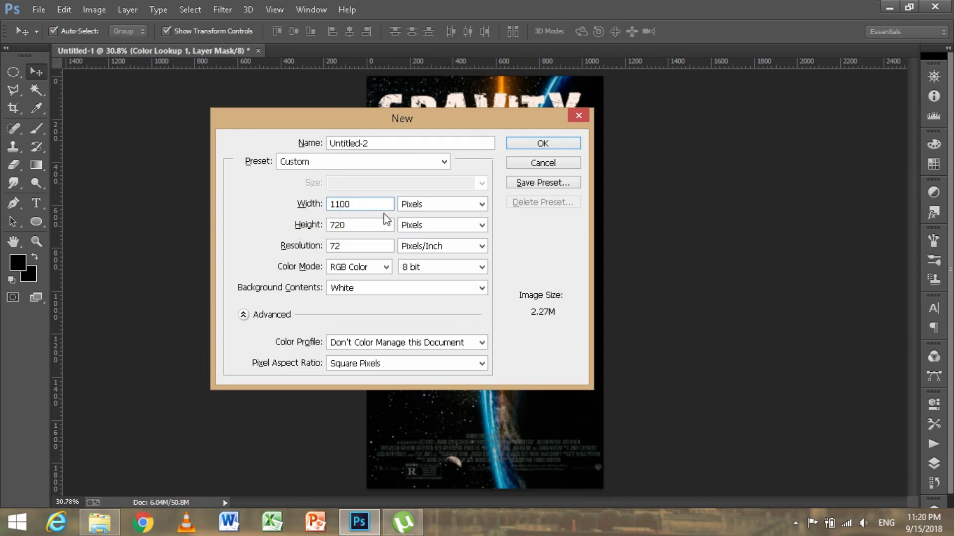
{"action": "double_click", "coordinate": [366, 225]}
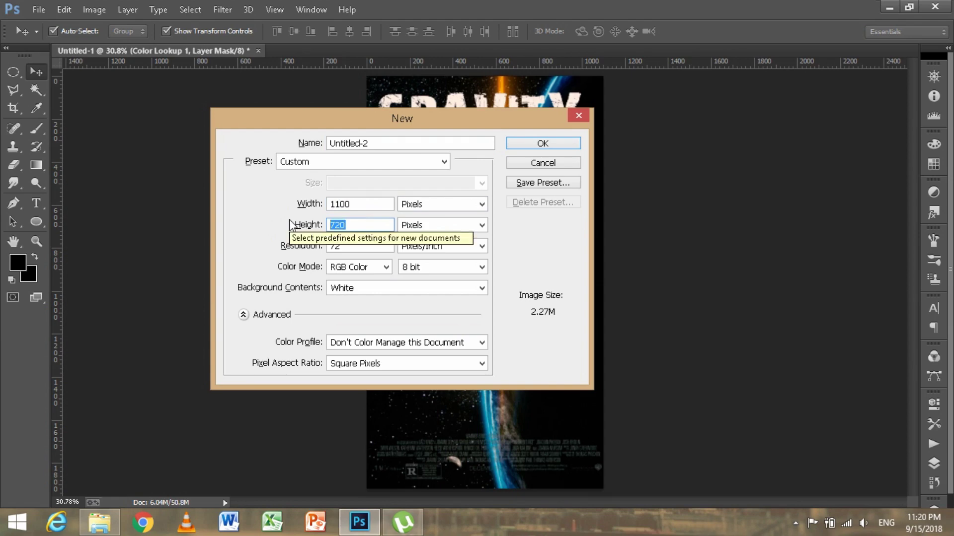
{"action": "type", "text": "1920"}
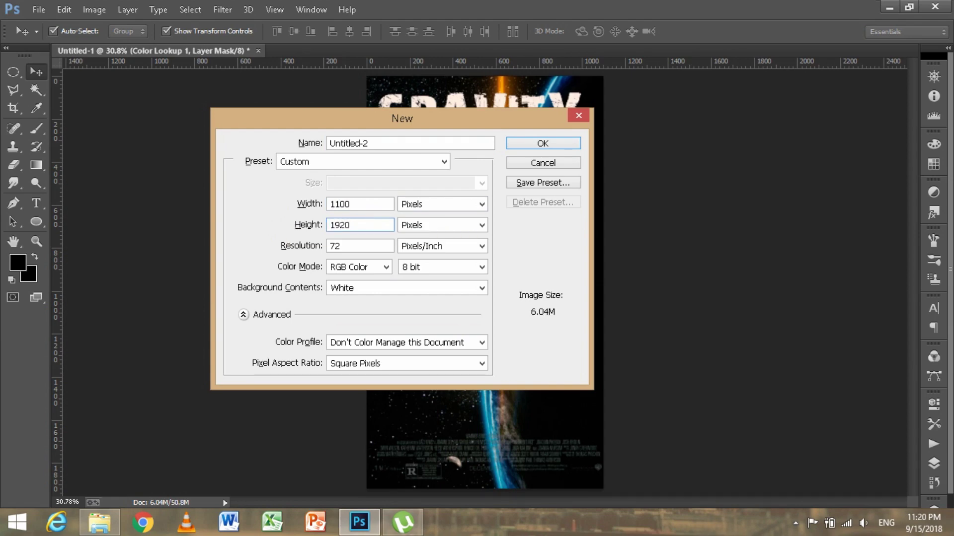
{"action": "left_click", "coordinate": [542, 143]}
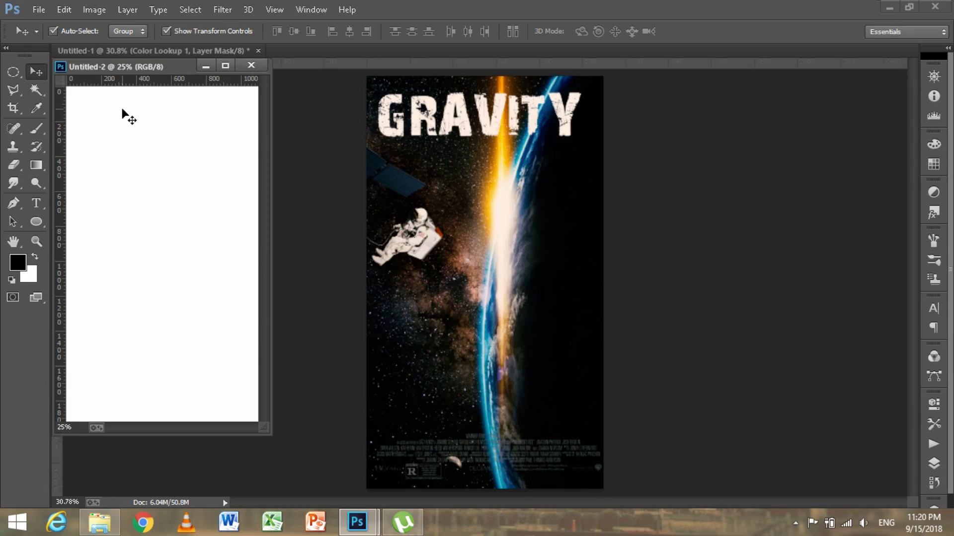
- Dock Untitled-2 as a tab, open Model-Sun-Earth-Moon and select all of it
{"action": "left_click_drag", "start_coordinate": [144, 64], "coordinate": [328, 109]}
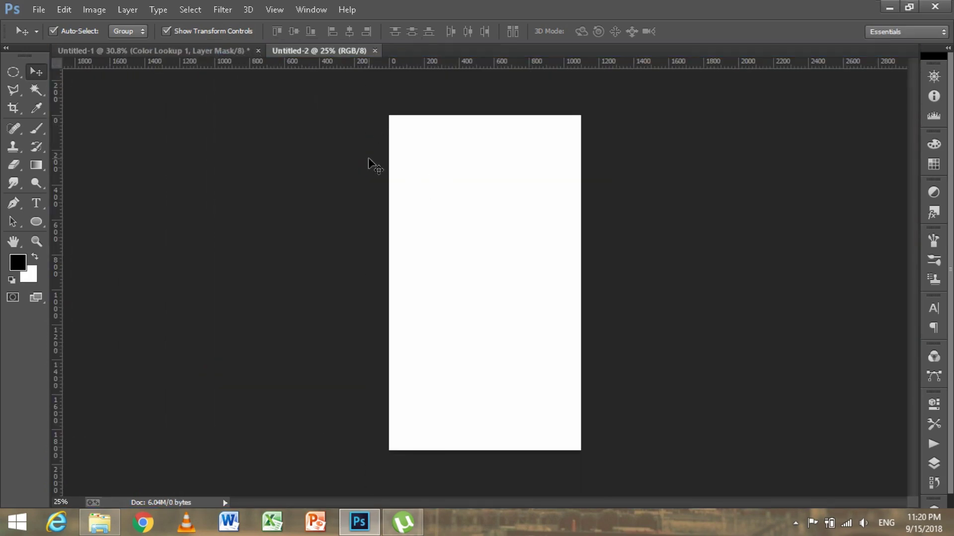
{"action": "key", "text": "ctrl+o"}
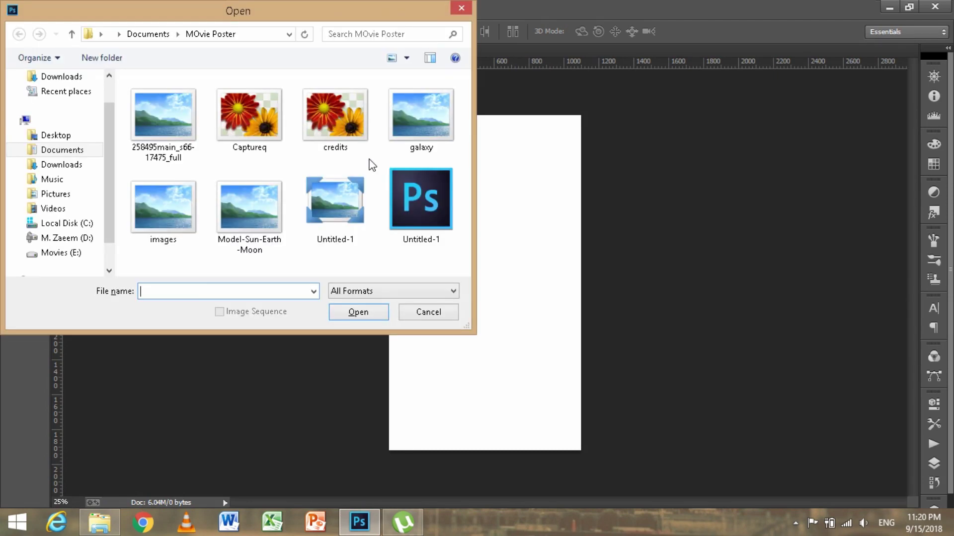
{"action": "left_click", "coordinate": [254, 206]}
{"action": "left_click", "coordinate": [334, 310]}
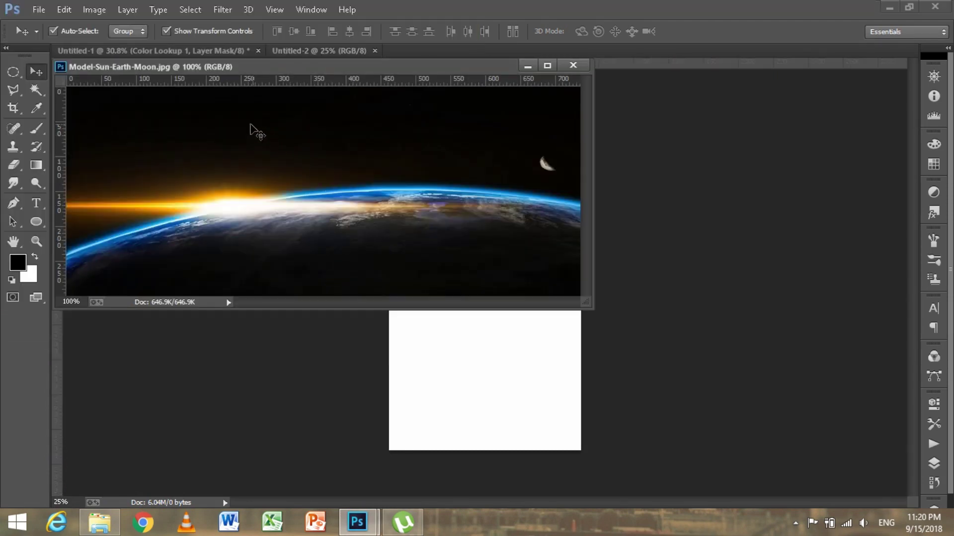
{"action": "key", "text": "ctrl+a"}
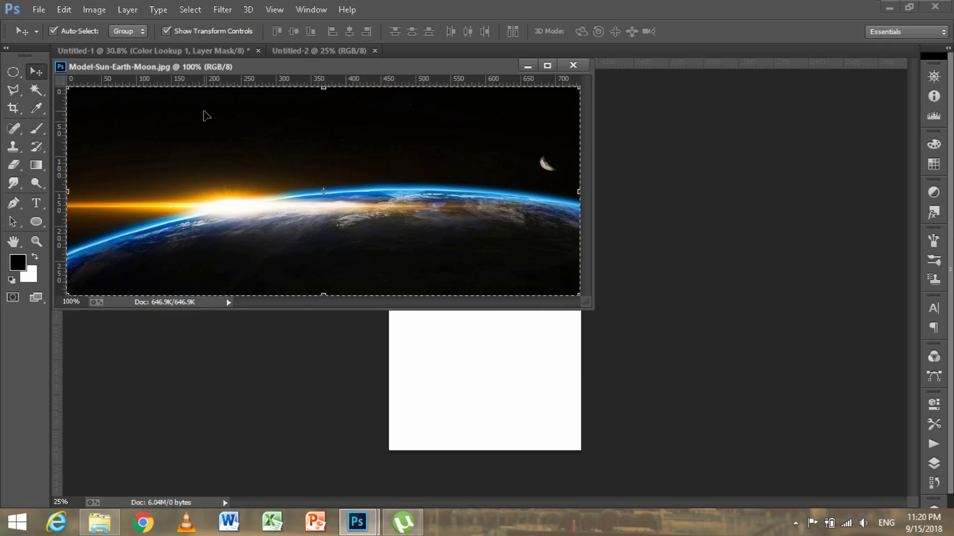
{"action": "key", "text": "ctrl+Tab"}
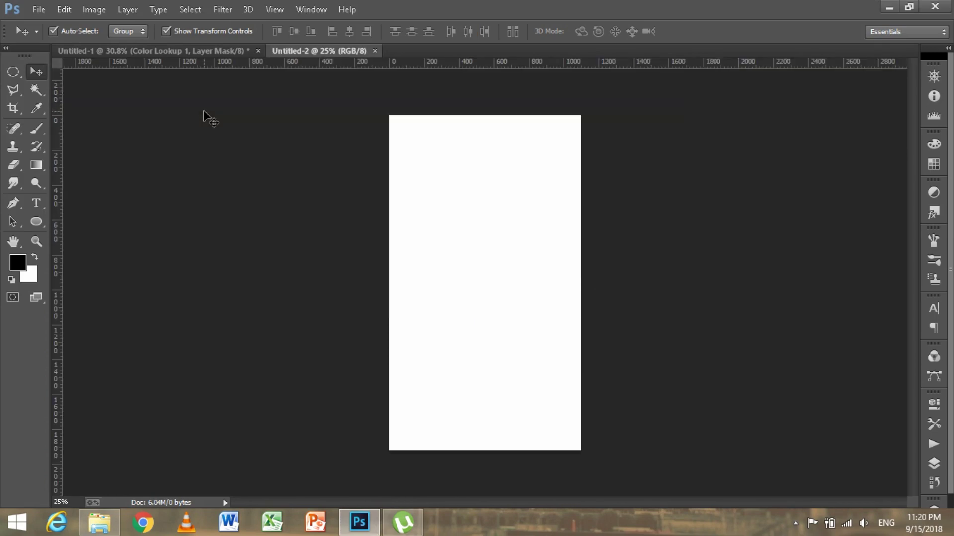
- Paste the Earth image, mirror it and rotate it upright toward the right side
{"action": "key", "text": "ctrl+v"}
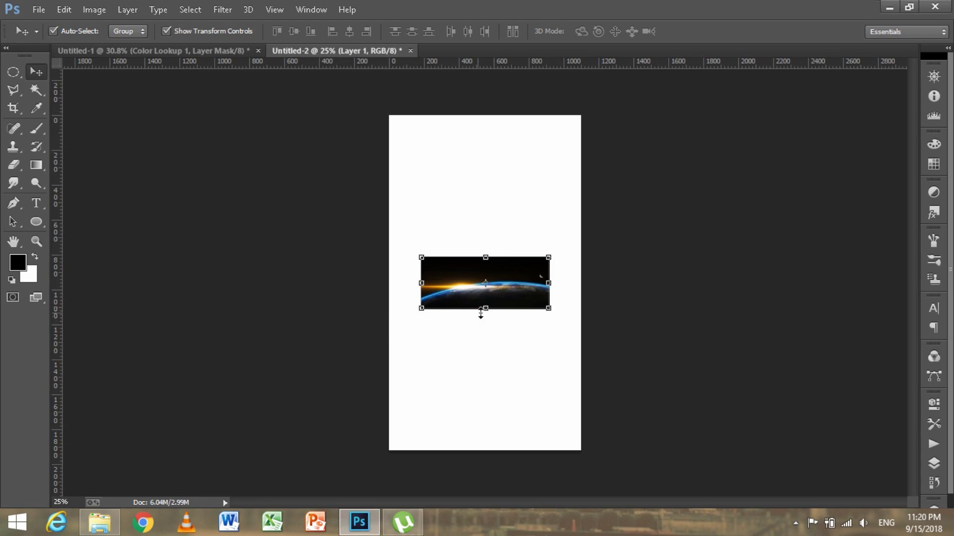
{"action": "mouse_move", "coordinate": [421, 283]}
{"action": "left_mouse_down"}
{"action": "mouse_move", "coordinate": [546, 276]}
{"action": "mouse_move", "coordinate": [477, 268]}
{"action": "mouse_move", "coordinate": [487, 319]}
{"action": "left_mouse_up"}
{"action": "left_click_drag", "start_coordinate": [533, 240], "coordinate": [467, 169]}
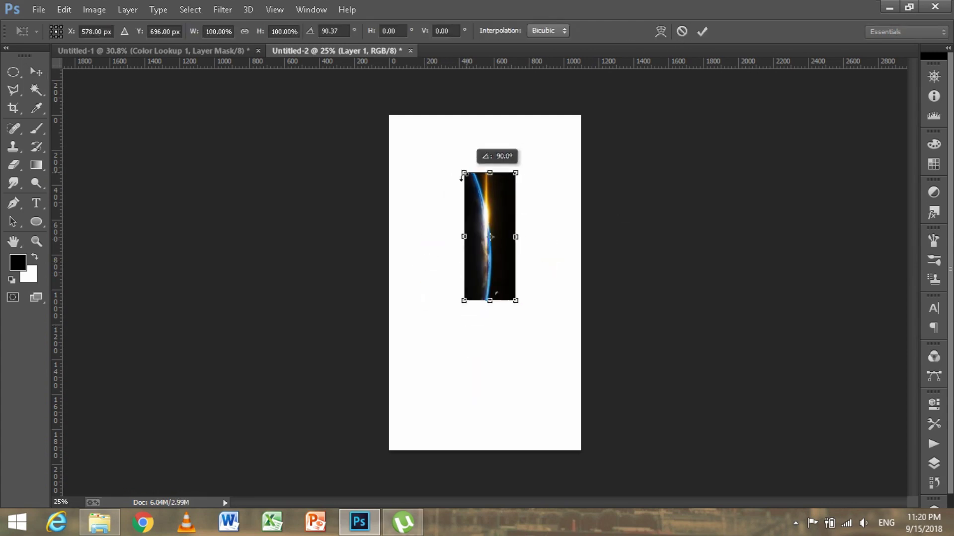
{"action": "left_click_drag", "start_coordinate": [489, 234], "coordinate": [549, 233]}
{"action": "left_click_drag", "start_coordinate": [505, 166], "coordinate": [500, 171]}
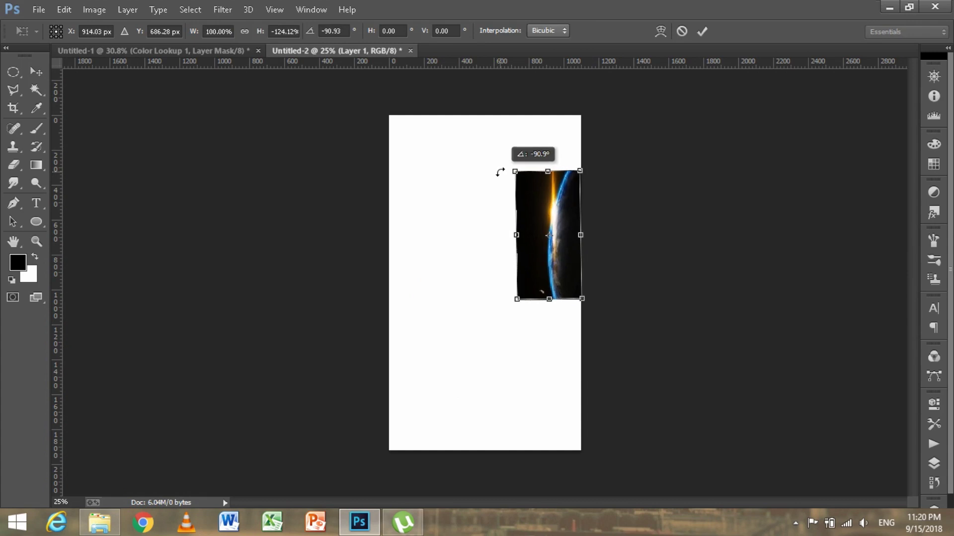
- Stretch and straighten the Earth image to fill the canvas, then commit the transform
{"action": "left_click_drag", "start_coordinate": [513, 241], "coordinate": [400, 238]}
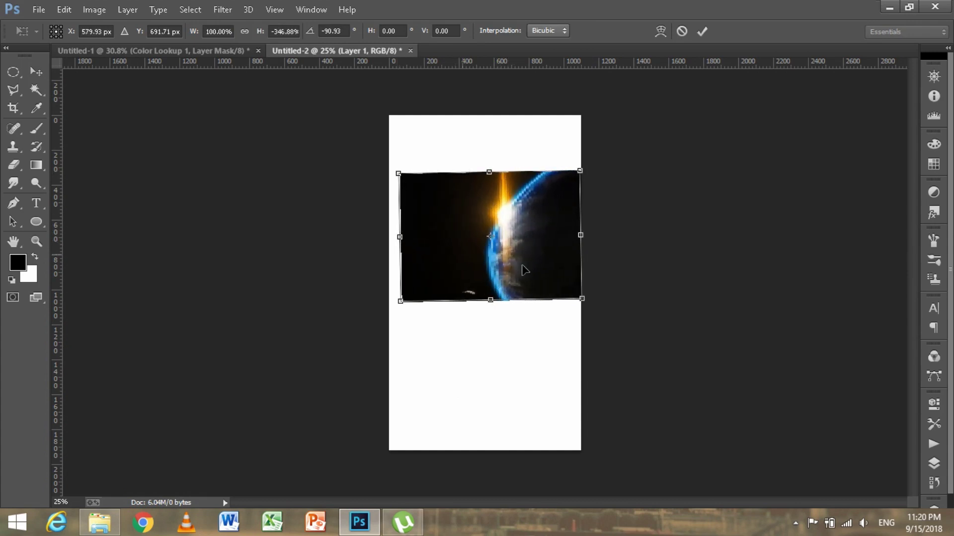
{"action": "left_click_drag", "start_coordinate": [582, 298], "coordinate": [551, 398]}
{"action": "left_click_drag", "start_coordinate": [550, 172], "coordinate": [571, 124]}
{"action": "left_click_drag", "start_coordinate": [462, 490], "coordinate": [456, 428]}
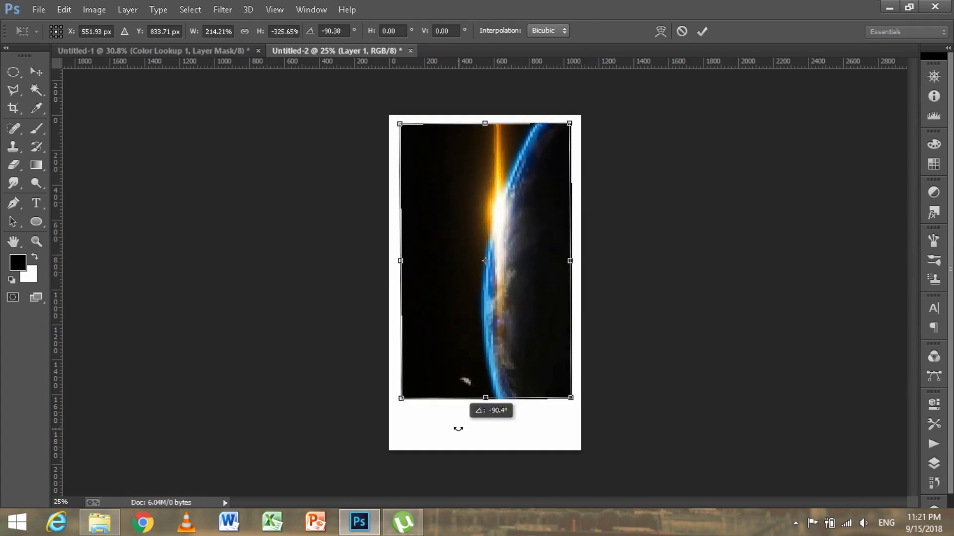
{"action": "left_click_drag", "start_coordinate": [485, 398], "coordinate": [484, 450]}
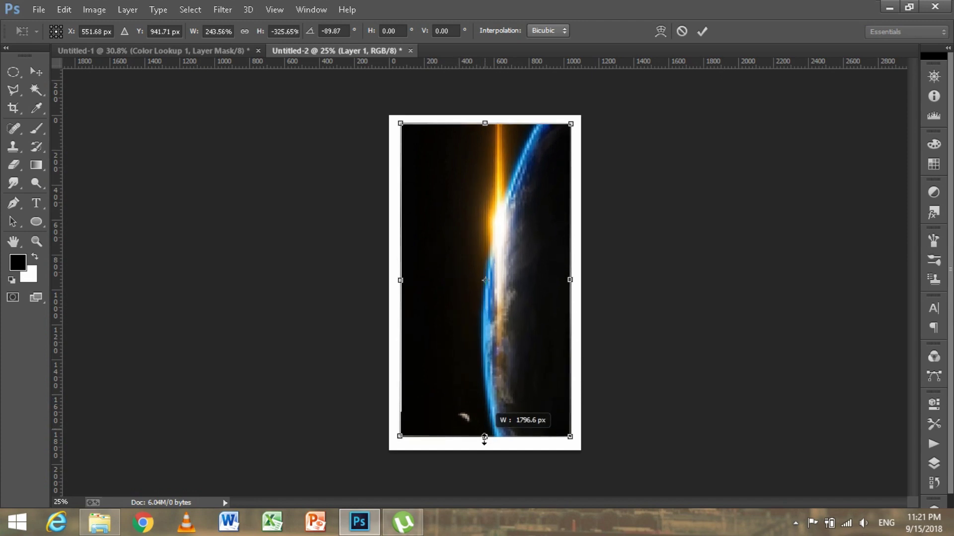
{"action": "left_click_drag", "start_coordinate": [569, 287], "coordinate": [580, 287]}
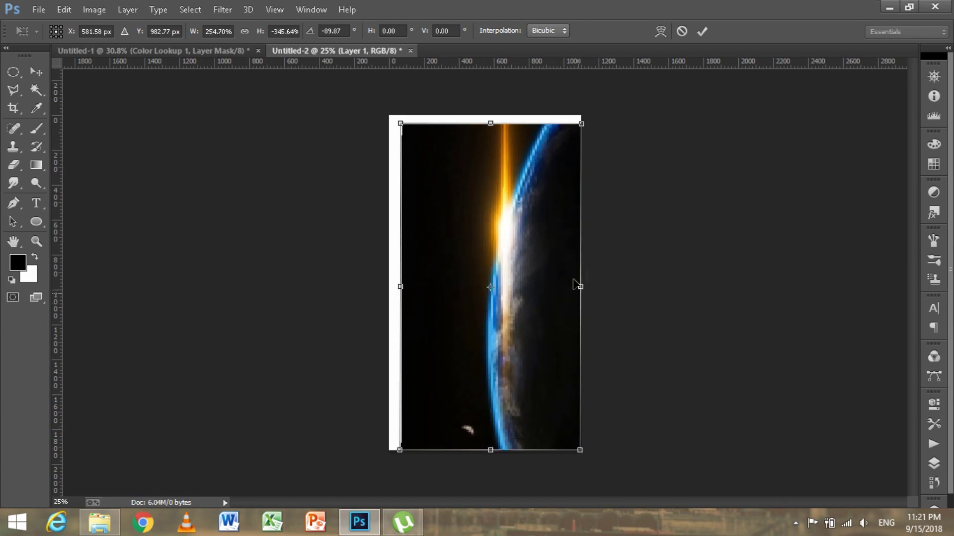
{"action": "left_click_drag", "start_coordinate": [492, 125], "coordinate": [493, 115]}
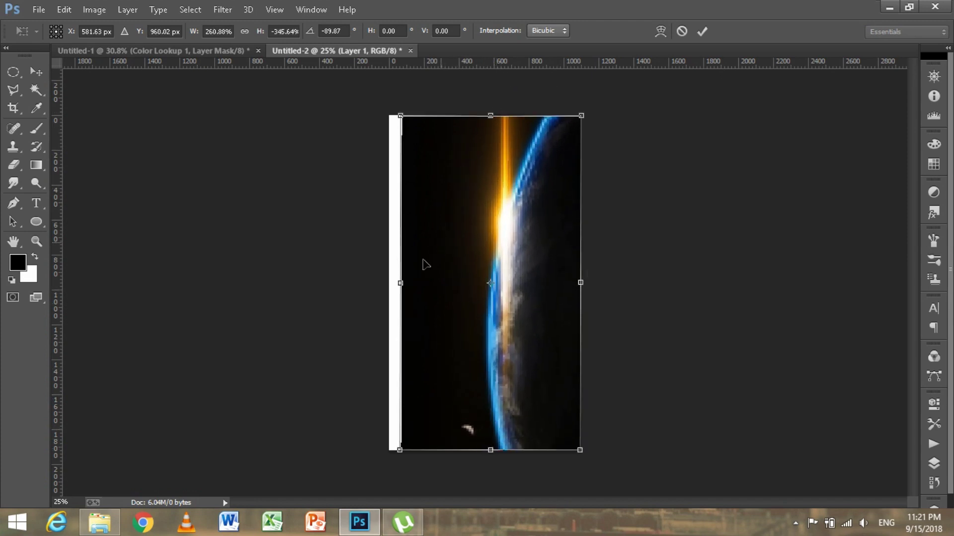
{"action": "left_click_drag", "start_coordinate": [401, 276], "coordinate": [390, 276]}
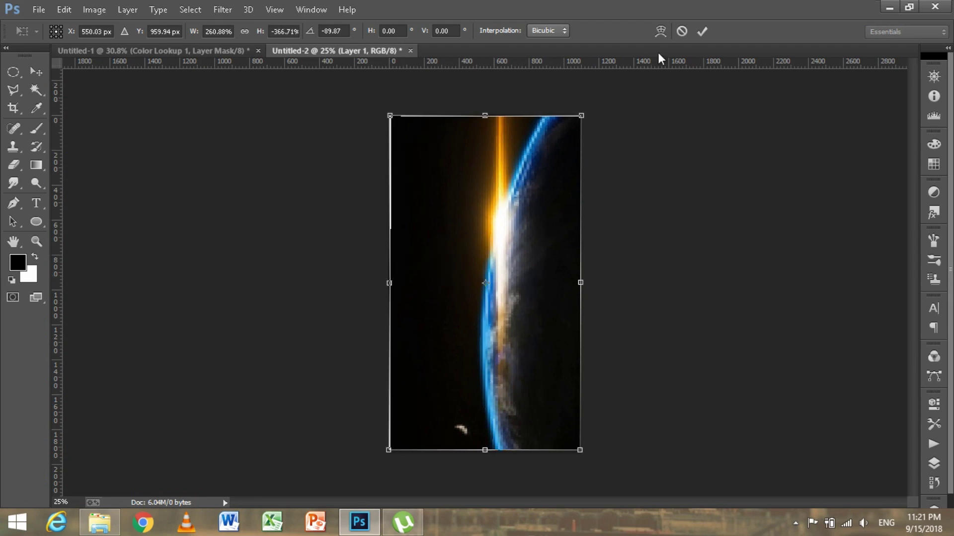
{"action": "left_click", "coordinate": [702, 30]}
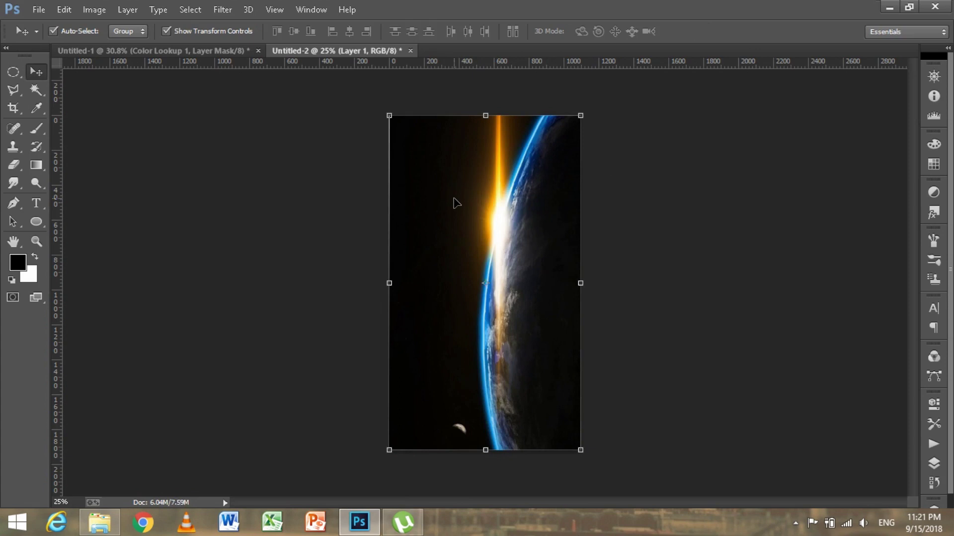
- Open the Milky Way galaxy image and paste it into the poster canvas
{"action": "key", "text": "ctrl+o"}
{"action": "left_click", "coordinate": [425, 107]}
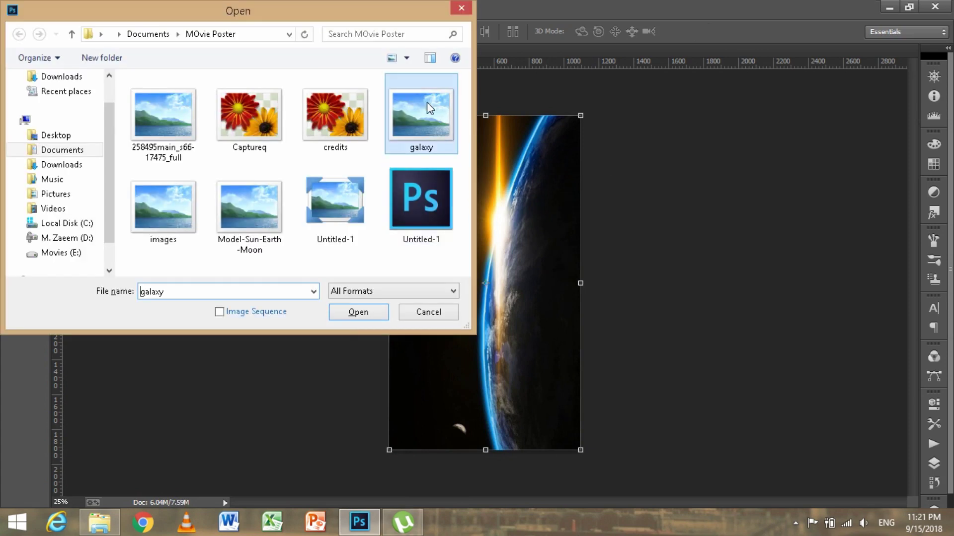
{"action": "left_click", "coordinate": [354, 311]}
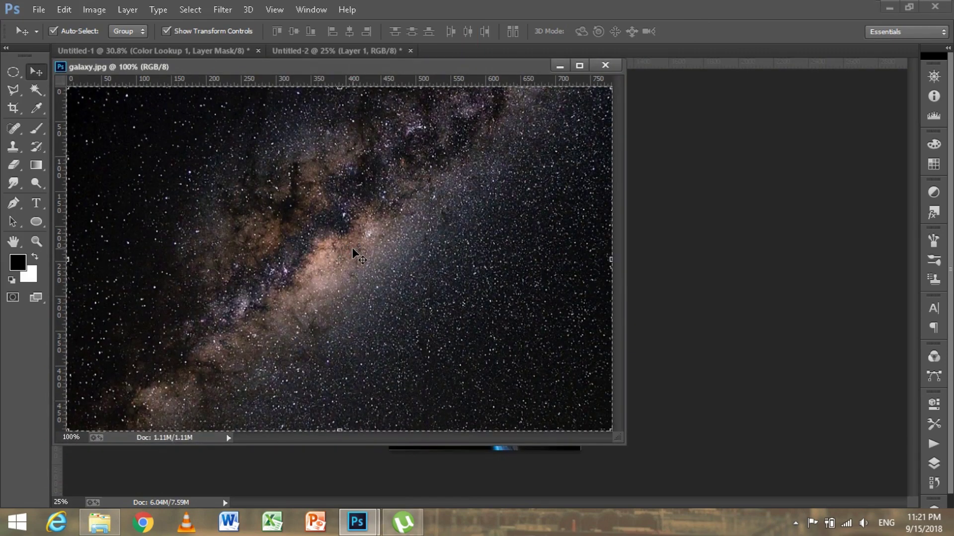
{"action": "key", "text": "ctrl+w"}
{"action": "left_click", "coordinate": [352, 248]}
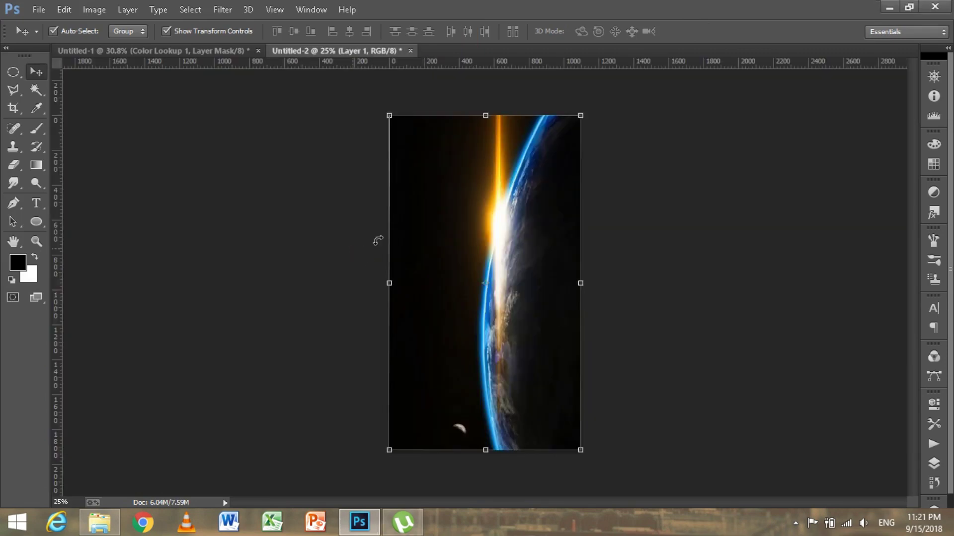
{"action": "key", "text": "ctrl+v"}
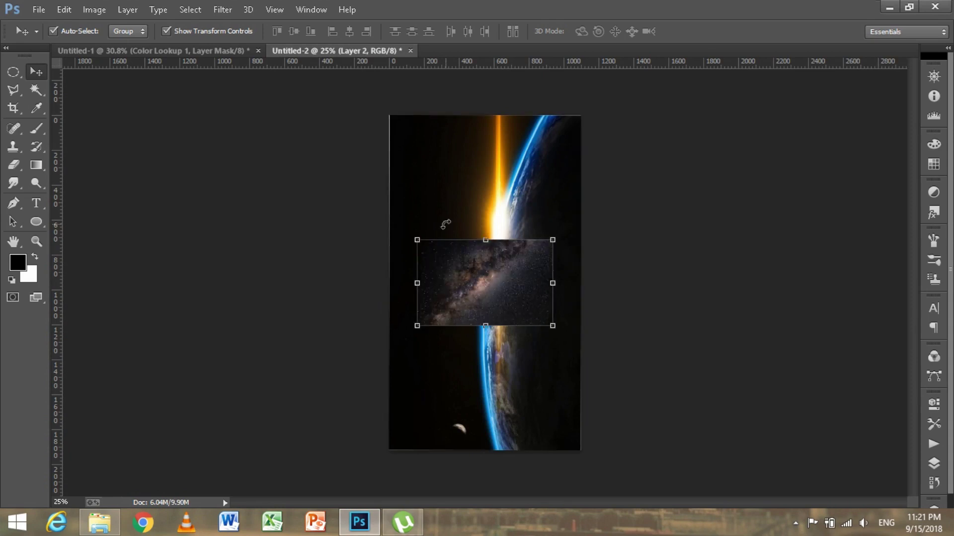
- Free Transform the galaxy image to cover the canvas edge to edge and commit
{"action": "key", "text": "ctrl+t"}
{"action": "left_click_drag", "start_coordinate": [485, 238], "coordinate": [485, 180]}
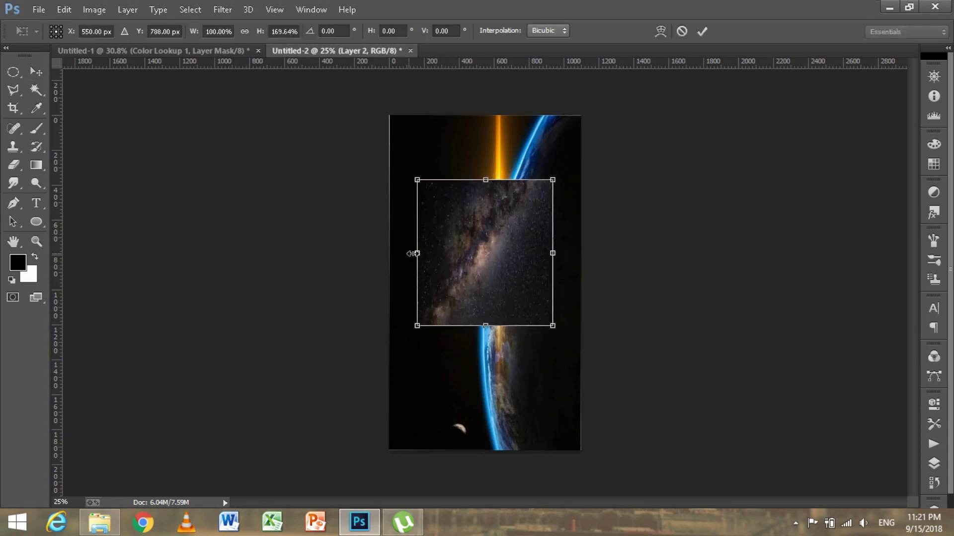
{"action": "left_click_drag", "start_coordinate": [416, 253], "coordinate": [664, 252]}
{"action": "mouse_move", "coordinate": [570, 259]}
{"action": "left_mouse_down"}
{"action": "mouse_move", "coordinate": [419, 247]}
{"action": "mouse_move", "coordinate": [635, 252]}
{"action": "left_mouse_up"}
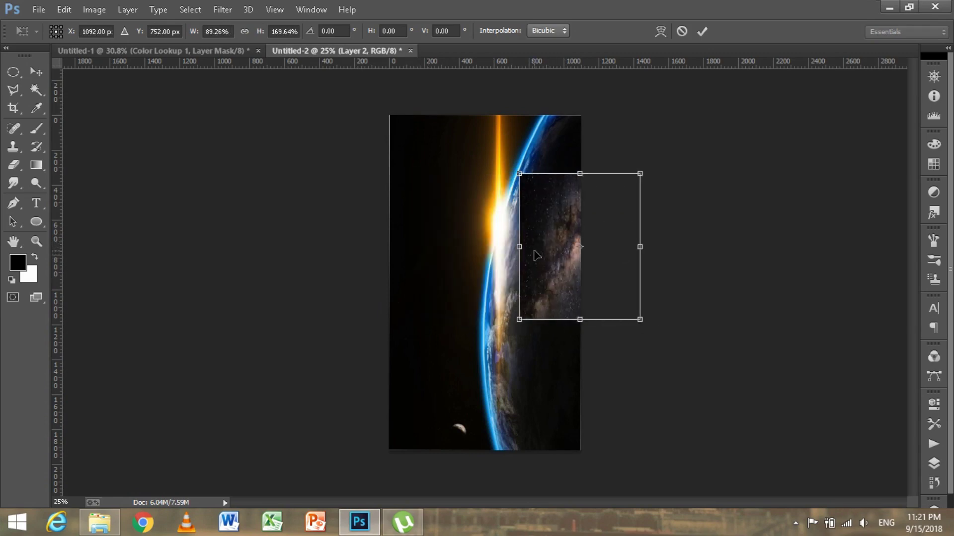
{"action": "left_click_drag", "start_coordinate": [538, 252], "coordinate": [432, 249]}
{"action": "left_click_drag", "start_coordinate": [478, 319], "coordinate": [478, 450]}
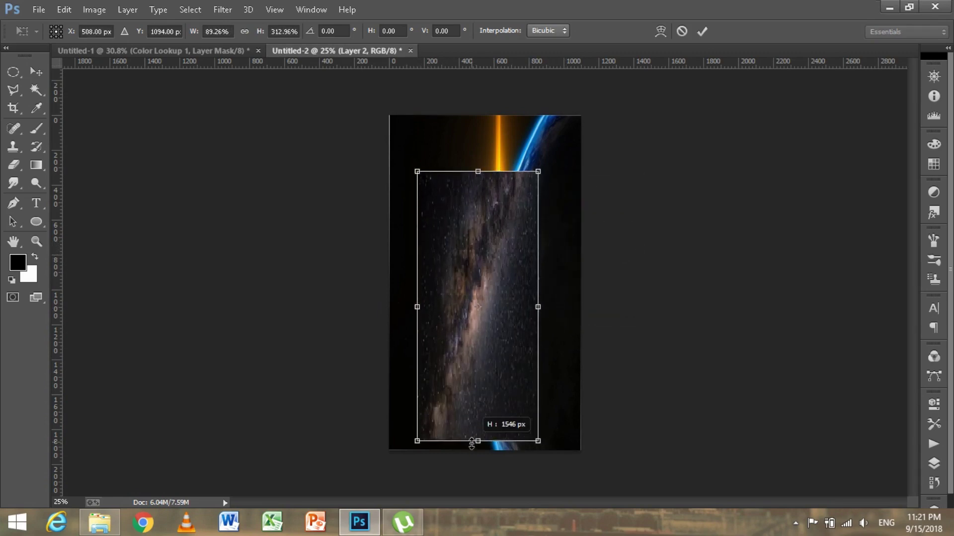
{"action": "left_click_drag", "start_coordinate": [538, 312], "coordinate": [582, 312]}
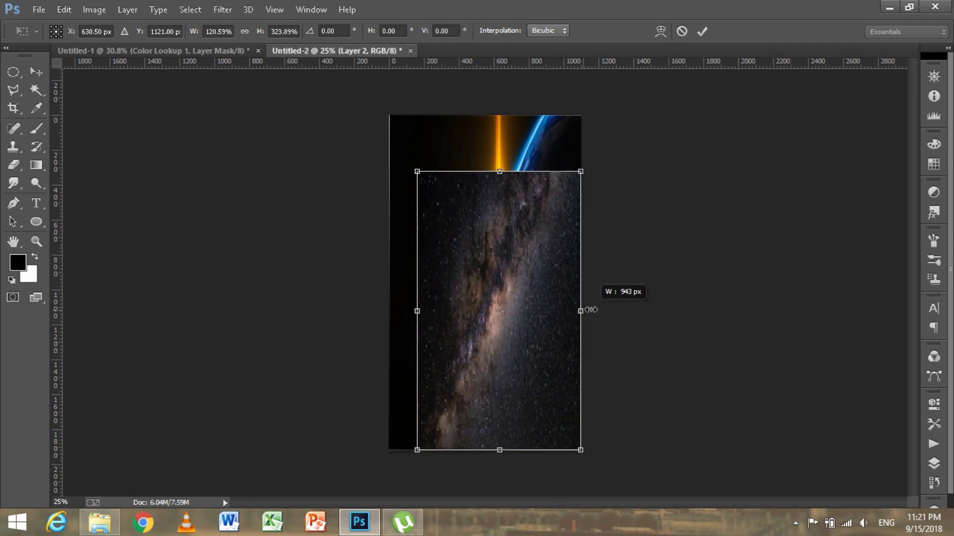
{"action": "left_click_drag", "start_coordinate": [417, 312], "coordinate": [390, 316]}
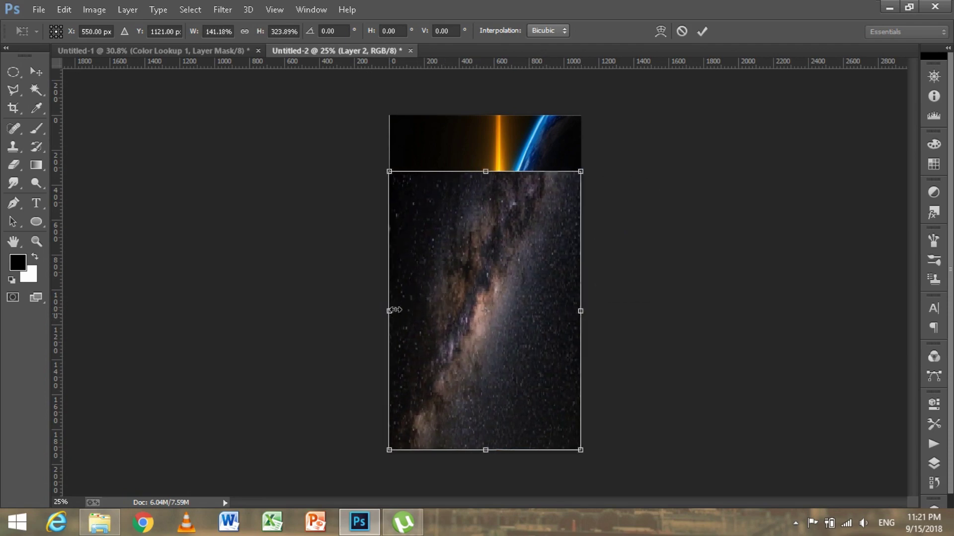
{"action": "left_click_drag", "start_coordinate": [485, 171], "coordinate": [533, 116]}
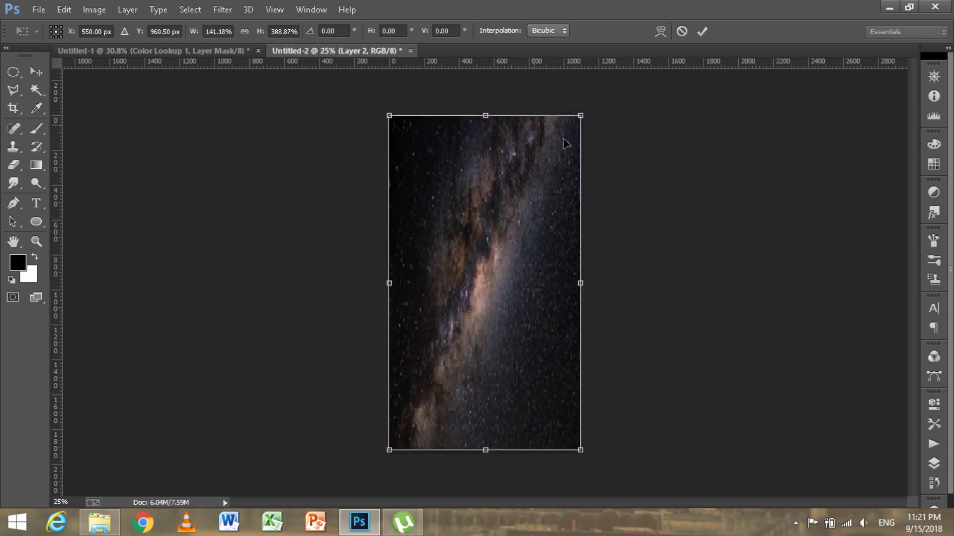
{"action": "left_click", "coordinate": [702, 32]}
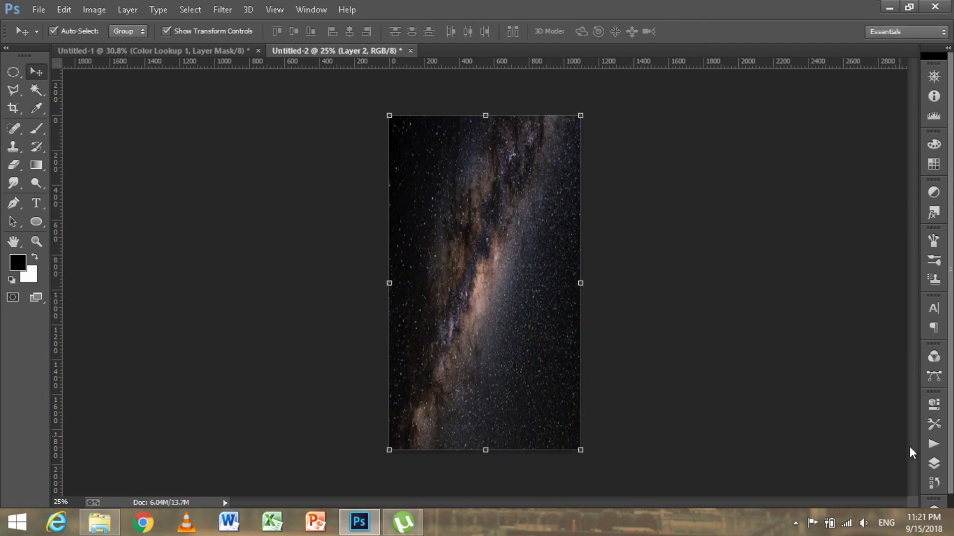
- Add a layer mask to Layer 2 and set its blend mode to Screen
{"action": "left_click", "coordinate": [933, 463]}
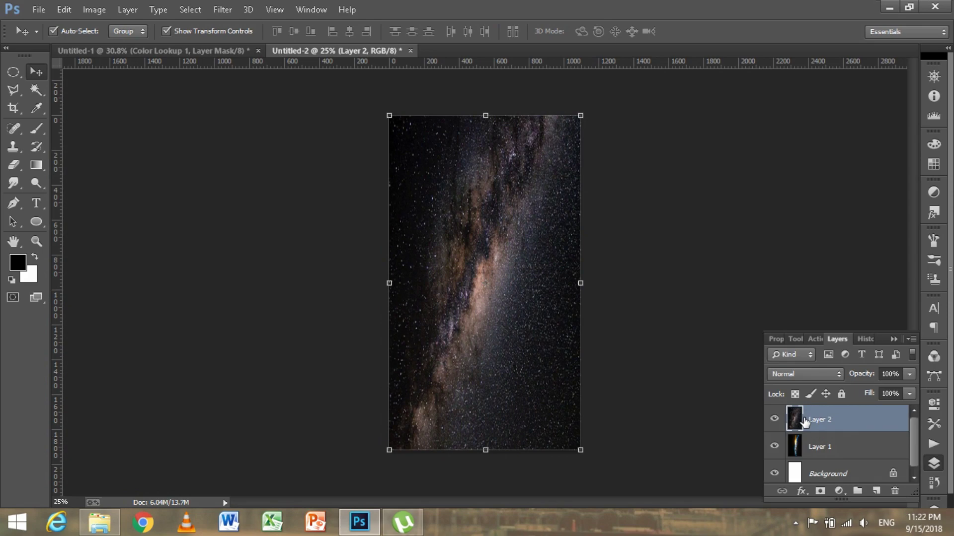
{"action": "left_click", "coordinate": [820, 491]}
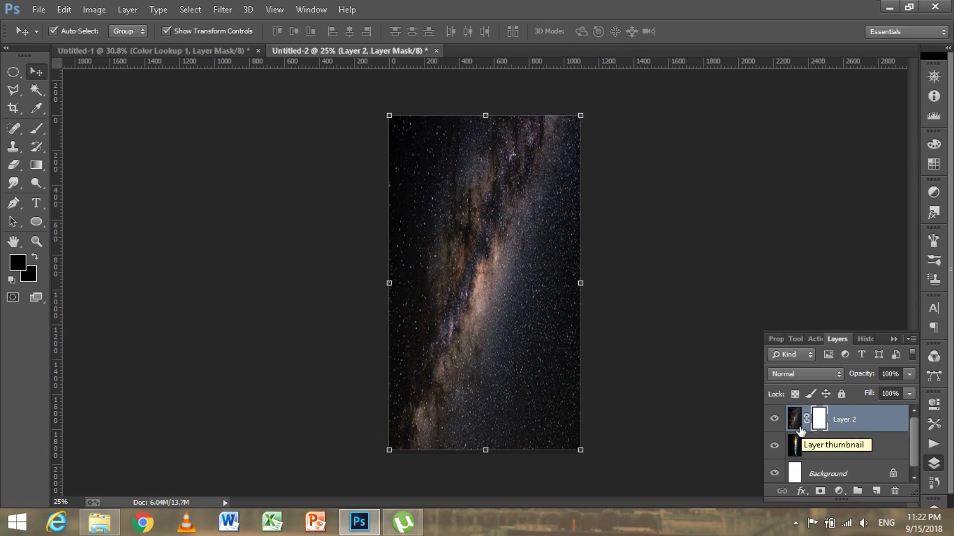
{"action": "left_click", "coordinate": [797, 426]}
{"action": "left_click", "coordinate": [841, 376]}
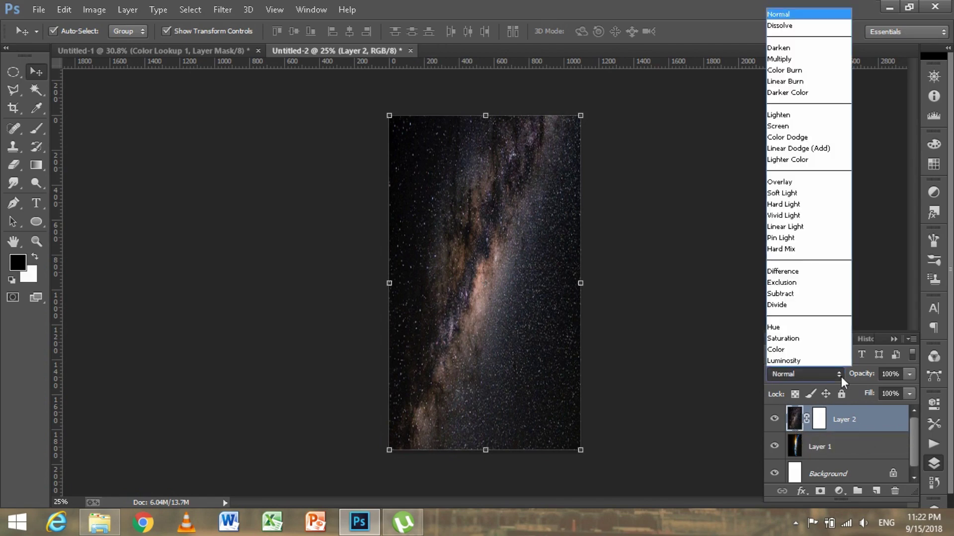
{"action": "left_click", "coordinate": [822, 126]}
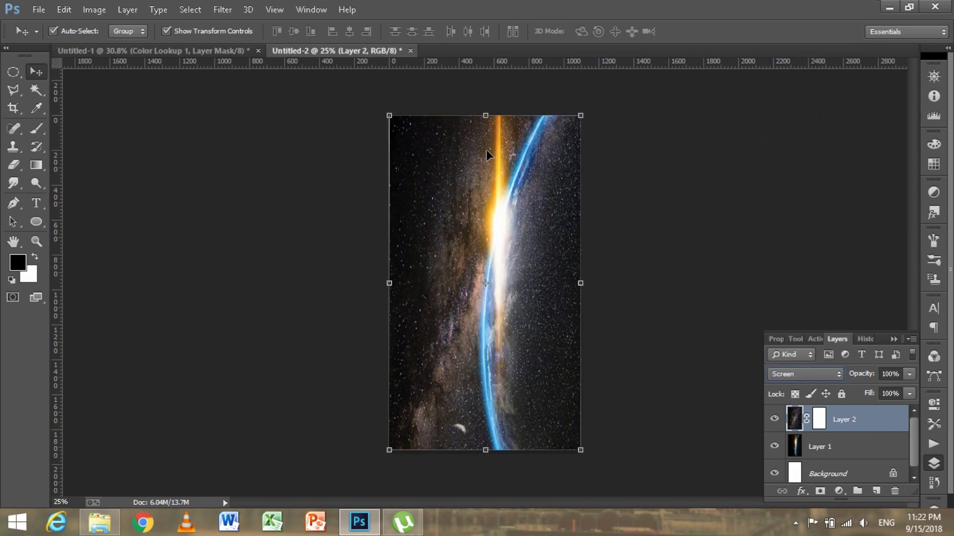
{"action": "left_click", "coordinate": [820, 420]}
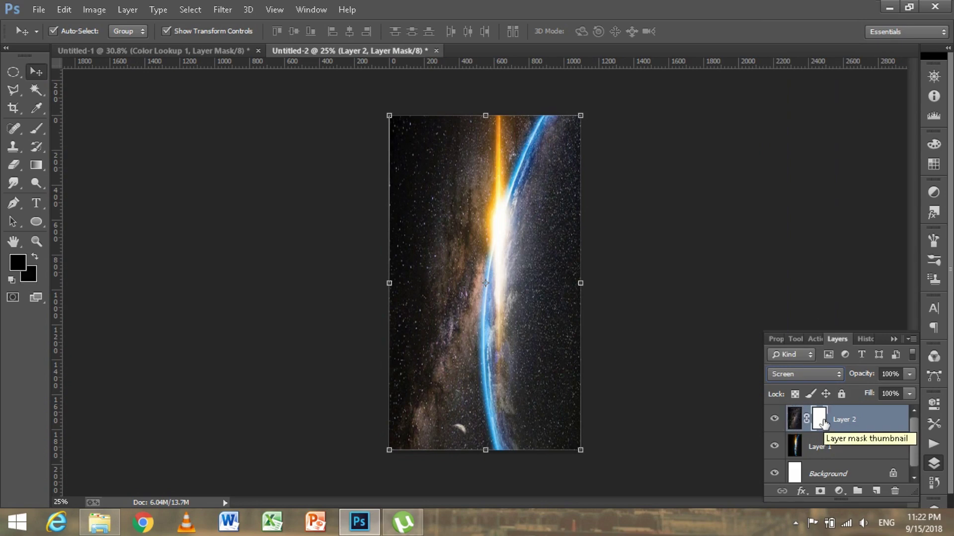
{"action": "left_click", "coordinate": [17, 170]}
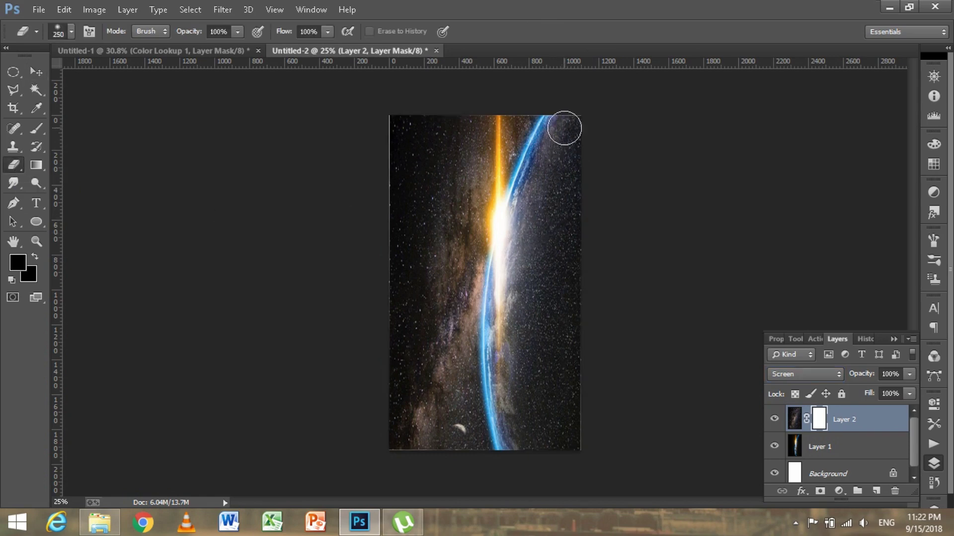
- Erase the stars on Layer 2's mask over Earth's dark right and lower-right side
{"action": "mouse_move", "coordinate": [569, 127]}
{"action": "left_mouse_down"}
{"action": "mouse_move", "coordinate": [546, 252]}
{"action": "mouse_move", "coordinate": [561, 472]}
{"action": "mouse_move", "coordinate": [562, 221]}
{"action": "mouse_move", "coordinate": [572, 304]}
{"action": "left_mouse_up"}
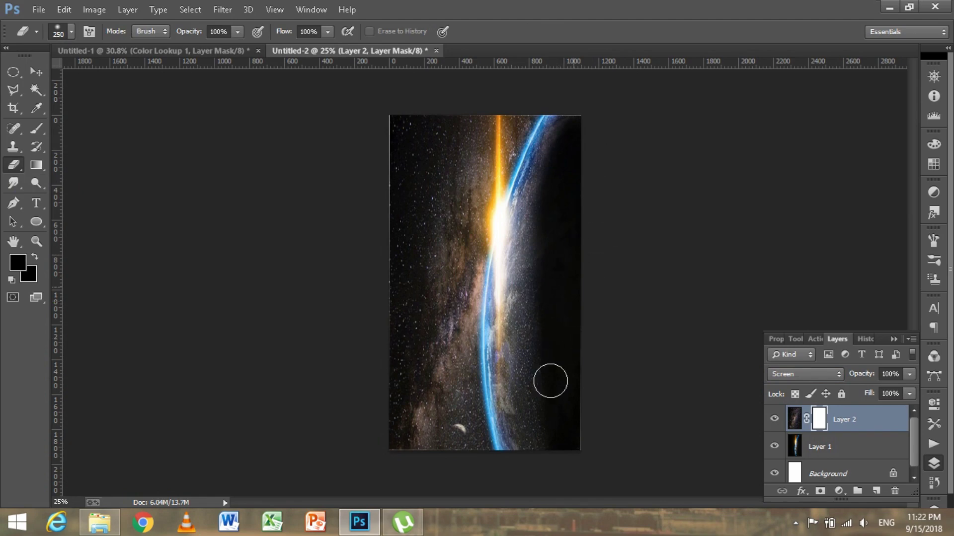
{"action": "mouse_move", "coordinate": [549, 381]}
{"action": "left_mouse_down"}
{"action": "mouse_move", "coordinate": [536, 448]}
{"action": "mouse_move", "coordinate": [511, 436]}
{"action": "mouse_move", "coordinate": [538, 439]}
{"action": "mouse_move", "coordinate": [516, 445]}
{"action": "mouse_move", "coordinate": [508, 374]}
{"action": "mouse_move", "coordinate": [530, 180]}
{"action": "mouse_move", "coordinate": [502, 387]}
{"action": "left_mouse_up"}
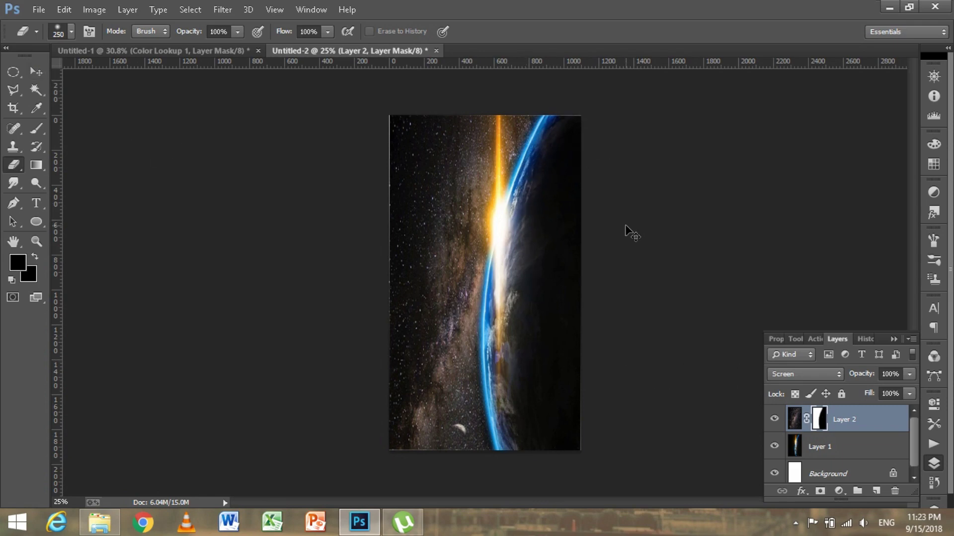
{"action": "key", "text": "ctrl+o"}
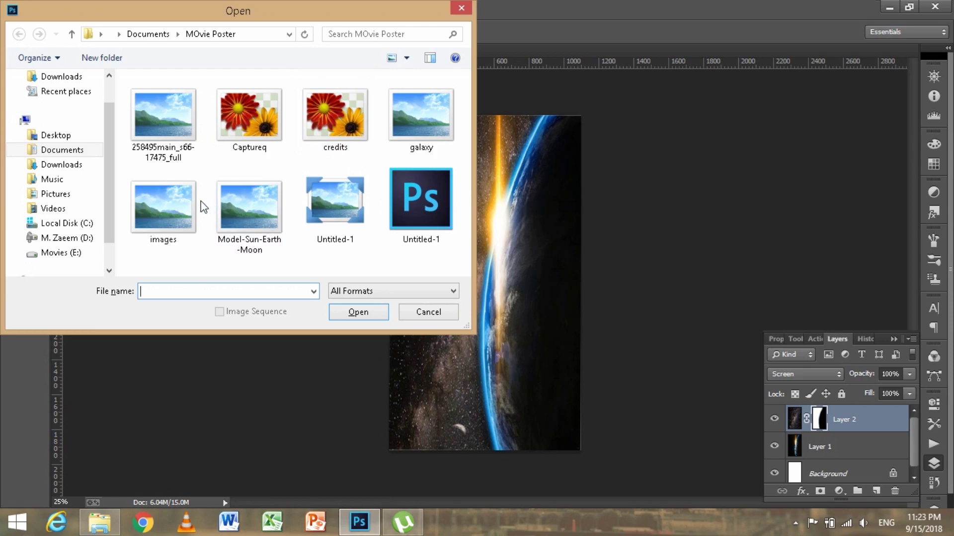
- Open the astronaut photo and dock it as a tab
{"action": "left_click", "coordinate": [189, 208]}
{"action": "key", "text": "Up"}
{"action": "left_click", "coordinate": [332, 314]}
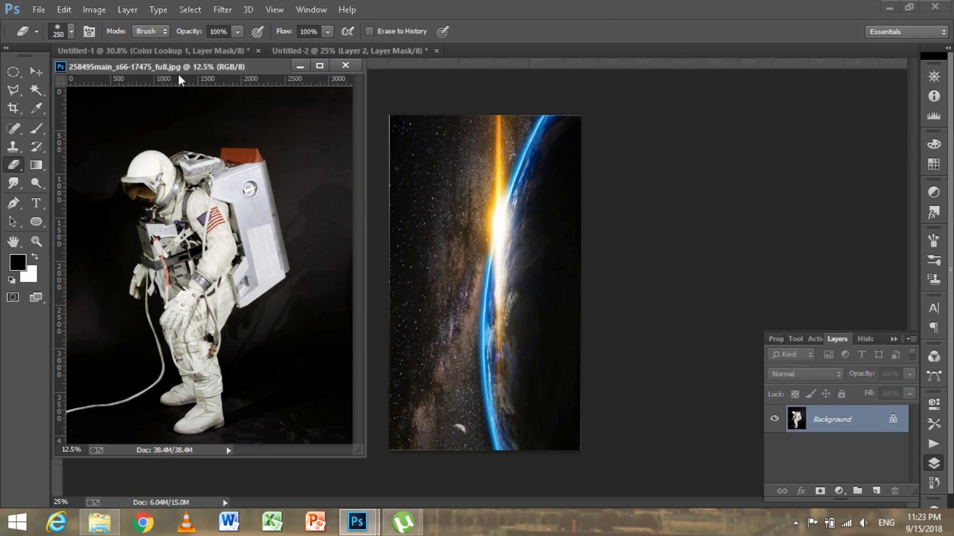
{"action": "left_click_drag", "start_coordinate": [179, 76], "coordinate": [462, 47]}
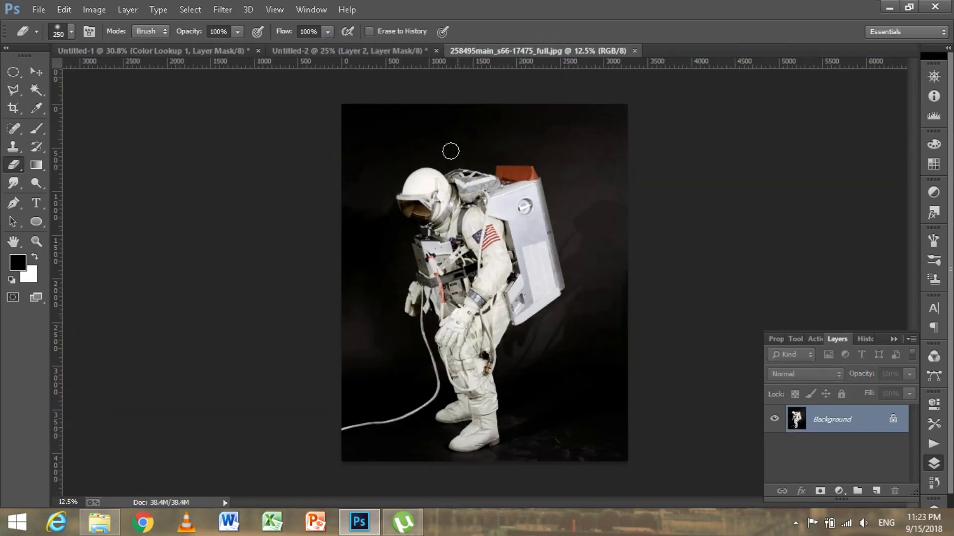
- Trace the astronaut with the Pen tool and copy the selection to a new layer
{"action": "key", "text": "p"}
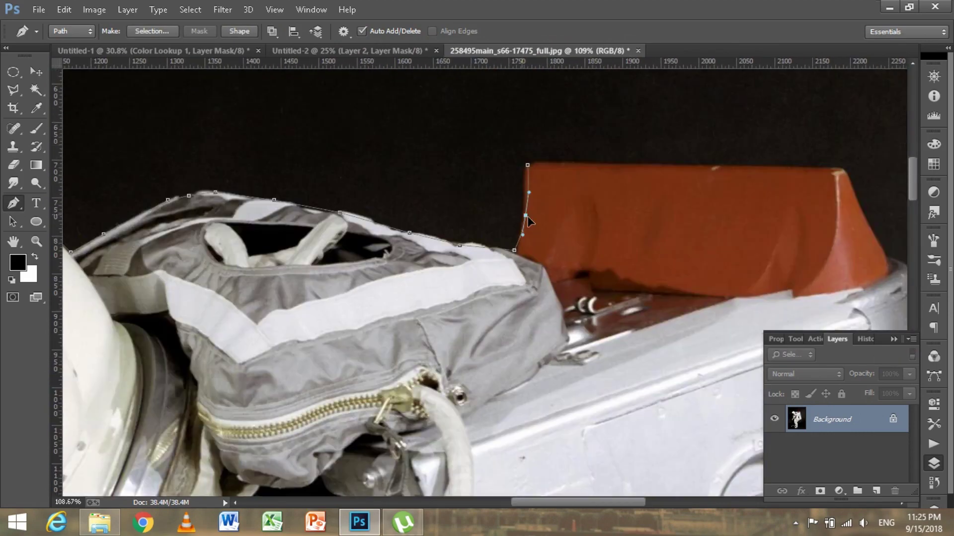
{"action": "key", "text": "ctrl+Return"}
{"action": "key", "text": "ctrl+0"}
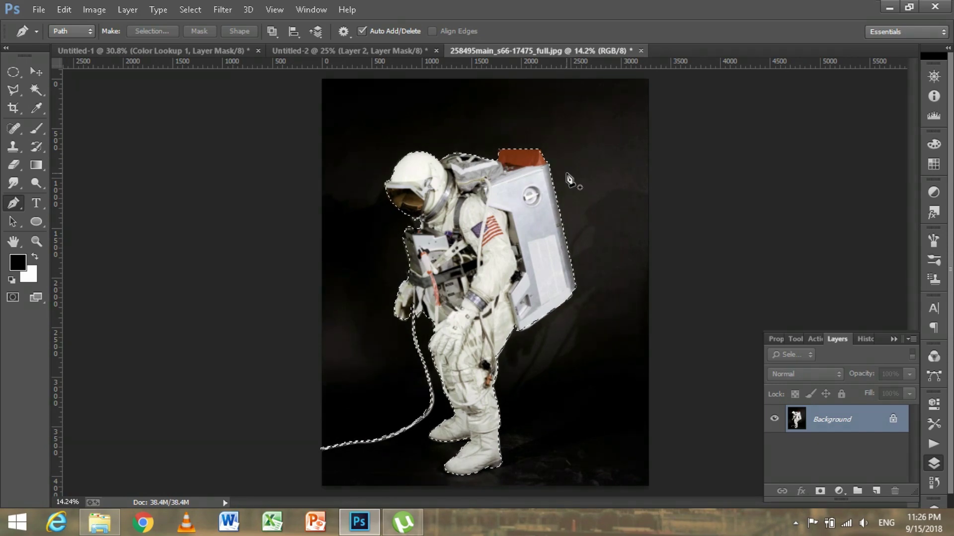
{"action": "key", "text": "ctrl+j"}
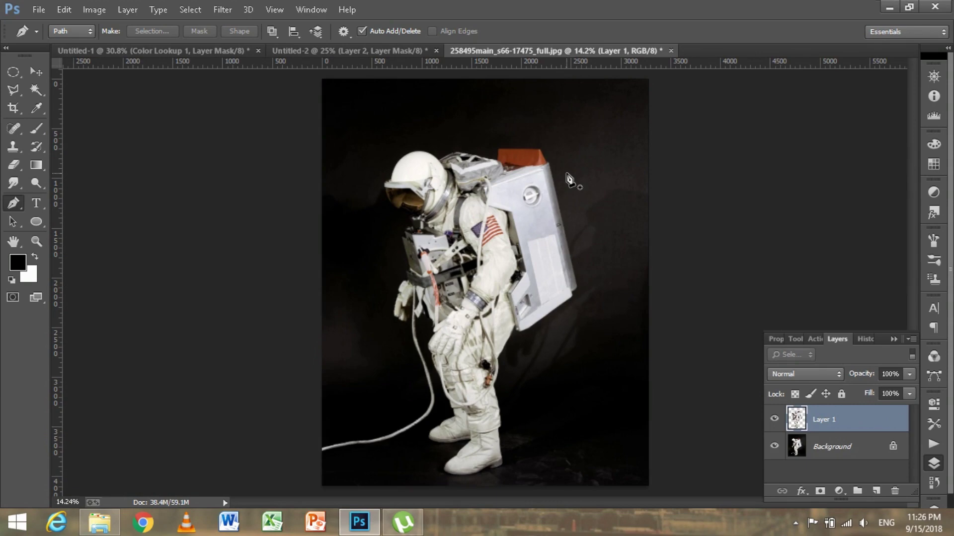
- Drag the astronaut into the poster, then shrink and tilt it near the left edge
{"action": "key", "text": "v"}
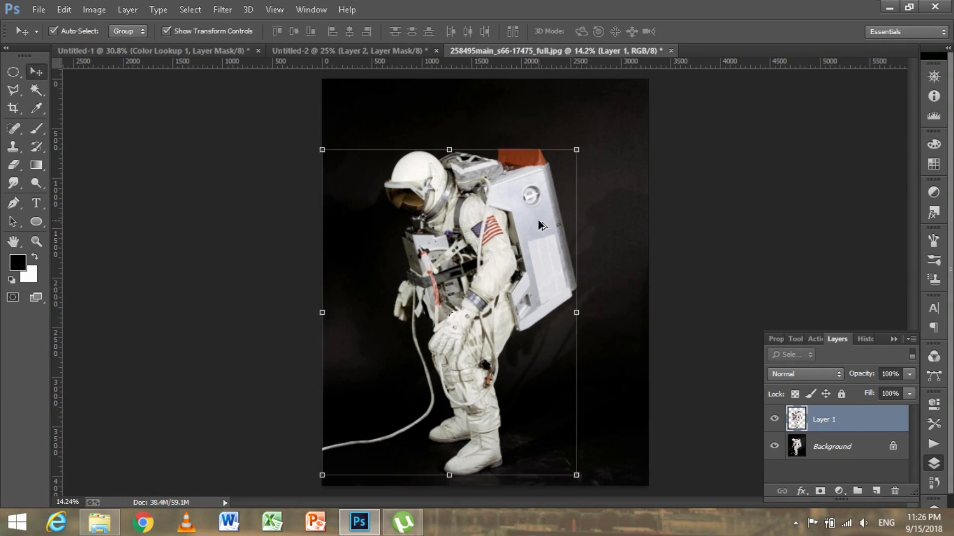
{"action": "left_click_drag", "start_coordinate": [539, 221], "coordinate": [389, 118]}
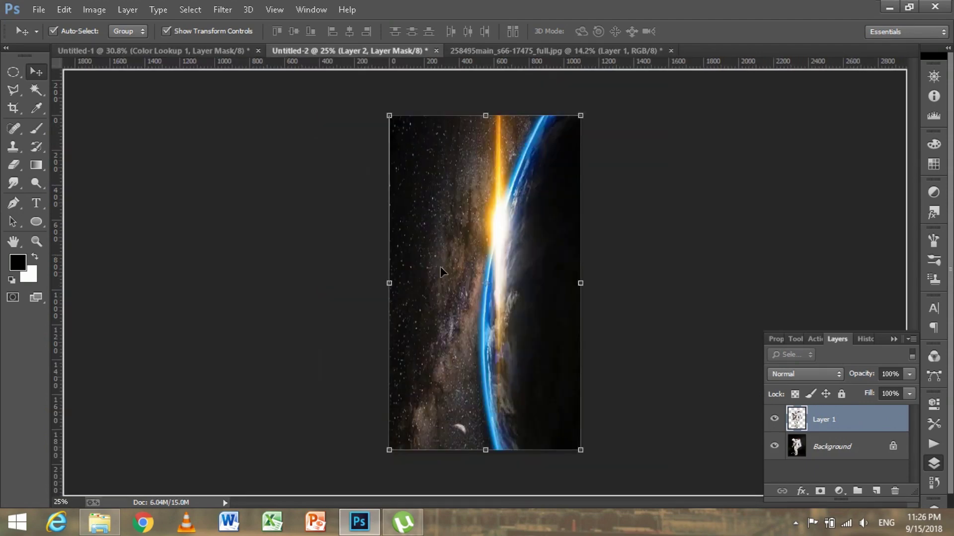
{"action": "left_click_drag", "start_coordinate": [440, 272], "coordinate": [444, 222]}
{"action": "key", "text": "ctrl+t"}
{"action": "mouse_move", "coordinate": [506, 142]}
{"action": "left_mouse_down"}
{"action": "mouse_move", "coordinate": [205, 358]}
{"action": "mouse_move", "coordinate": [413, 204]}
{"action": "mouse_move", "coordinate": [443, 240]}
{"action": "mouse_move", "coordinate": [440, 189]}
{"action": "left_mouse_up"}
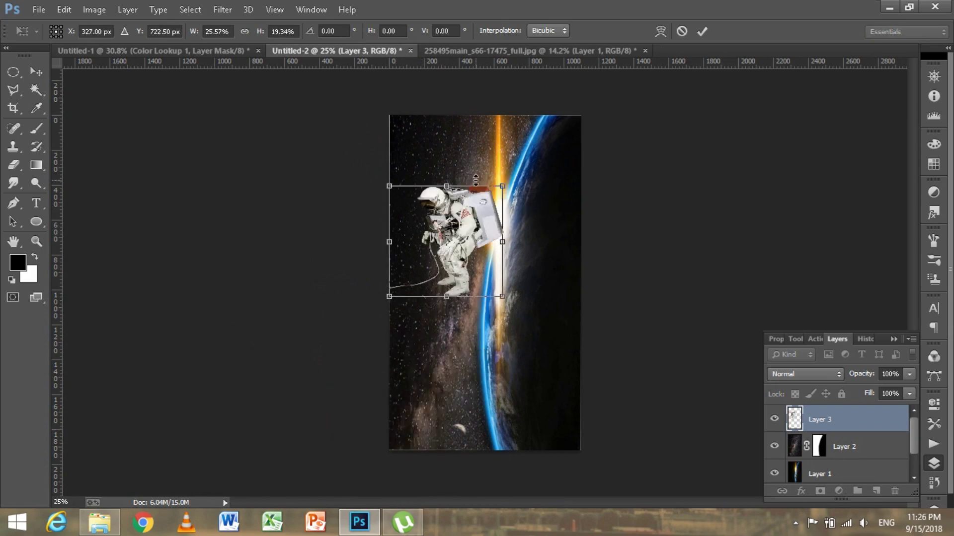
{"action": "mouse_move", "coordinate": [506, 303]}
{"action": "left_mouse_down"}
{"action": "mouse_move", "coordinate": [521, 258]}
{"action": "mouse_move", "coordinate": [447, 243]}
{"action": "mouse_move", "coordinate": [480, 263]}
{"action": "mouse_move", "coordinate": [460, 249]}
{"action": "left_mouse_up"}
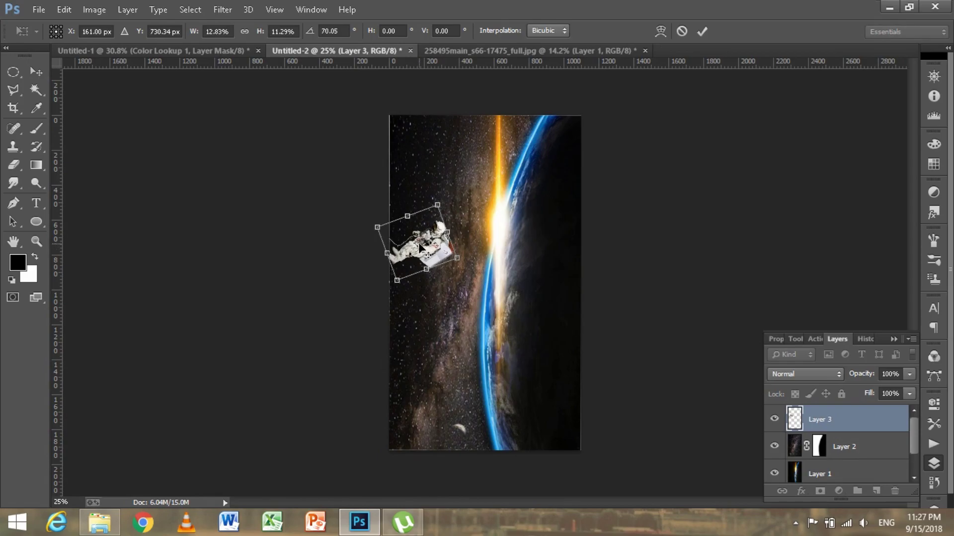
{"action": "left_click", "coordinate": [701, 31]}
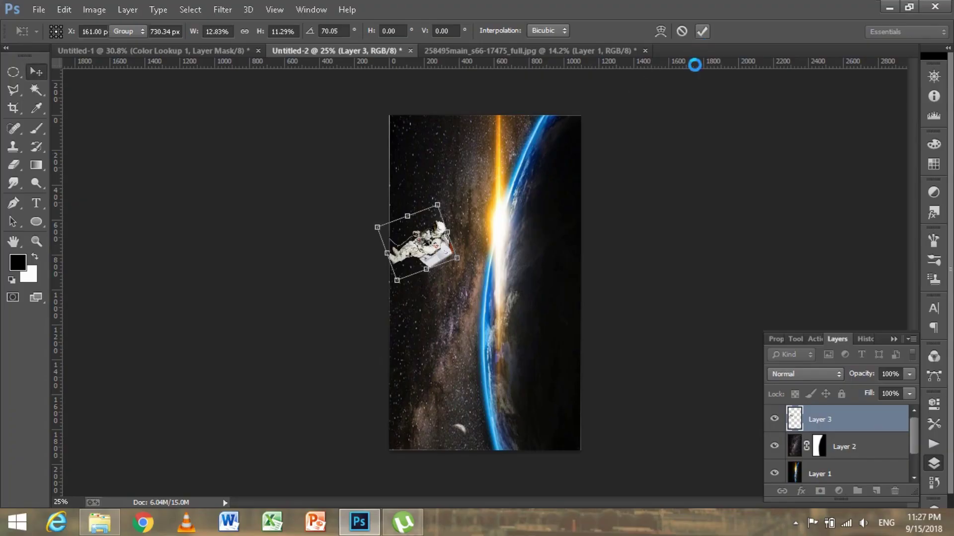
{"action": "left_click", "coordinate": [539, 234]}
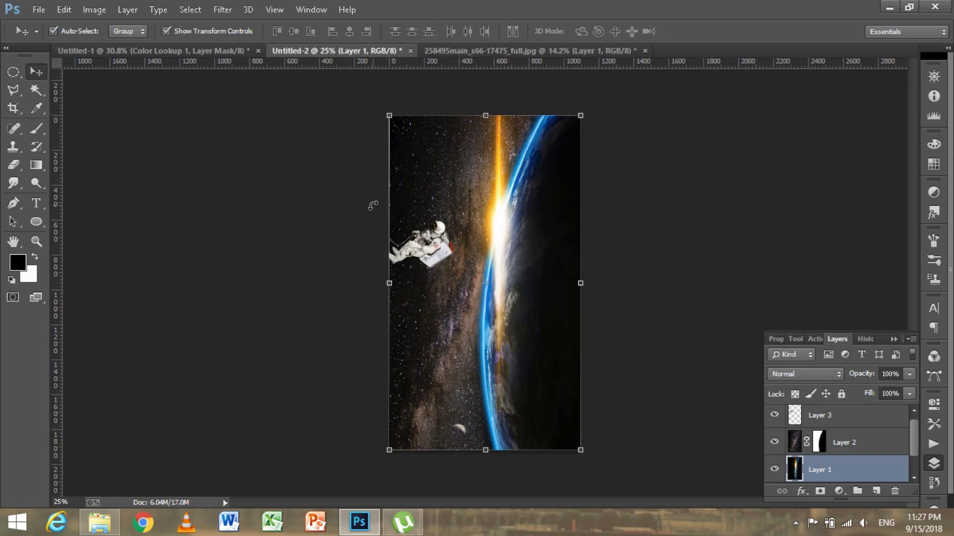
- Open the Captureq solar-panel image and dock it as a tab
{"action": "key", "text": "ctrl+o"}
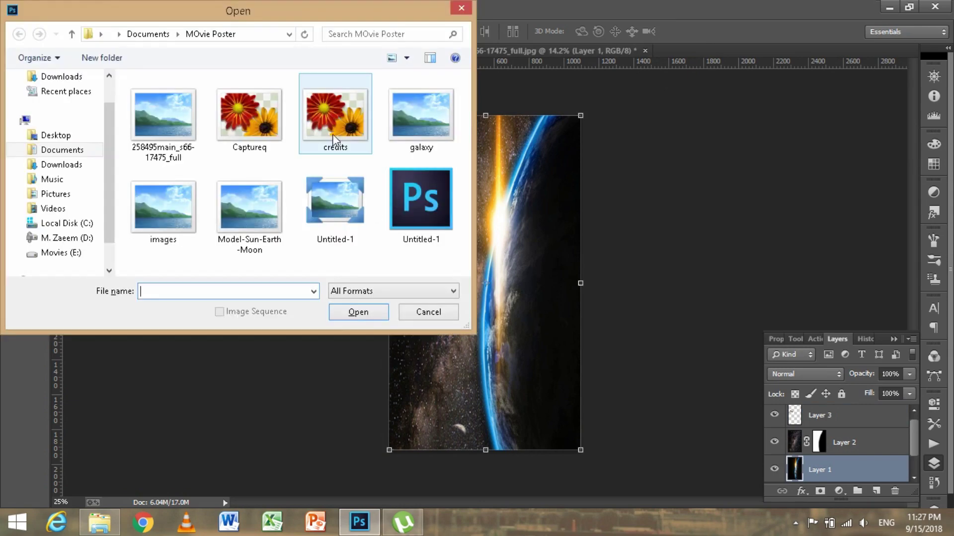
{"action": "left_click", "coordinate": [264, 107]}
{"action": "left_click", "coordinate": [369, 314]}
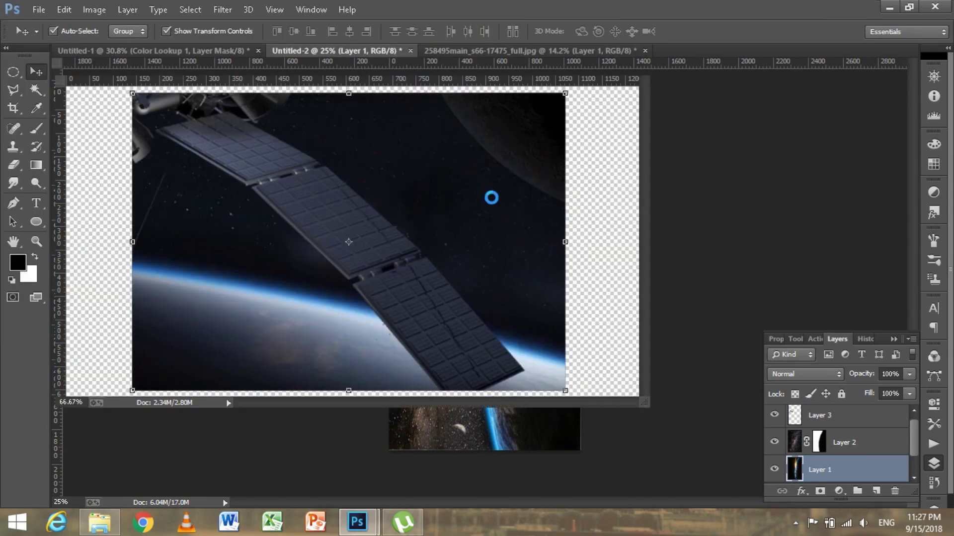
{"action": "left_click_drag", "start_coordinate": [464, 68], "coordinate": [621, 52]}
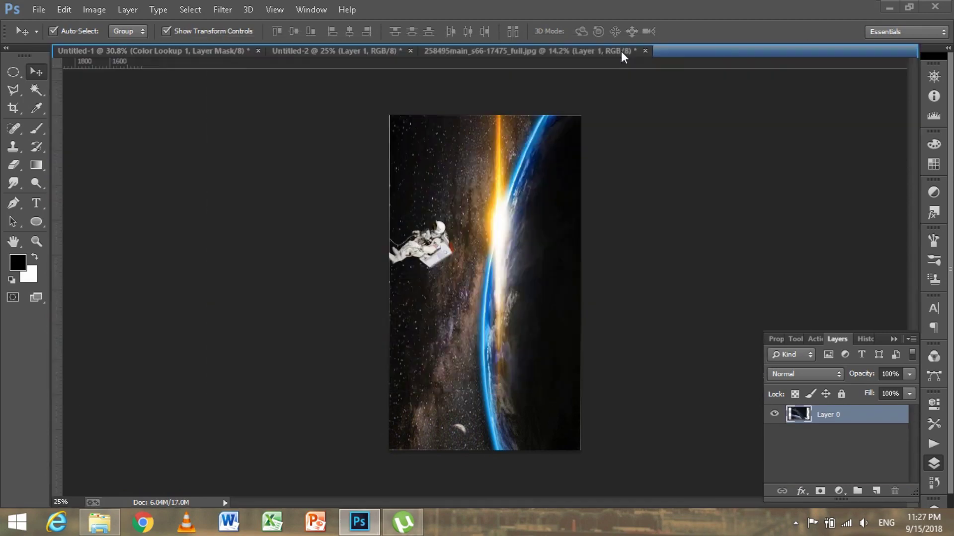
- Trace the middle solar panel with the Pen tool and copy it to Layer 1
{"action": "key", "text": "p"}
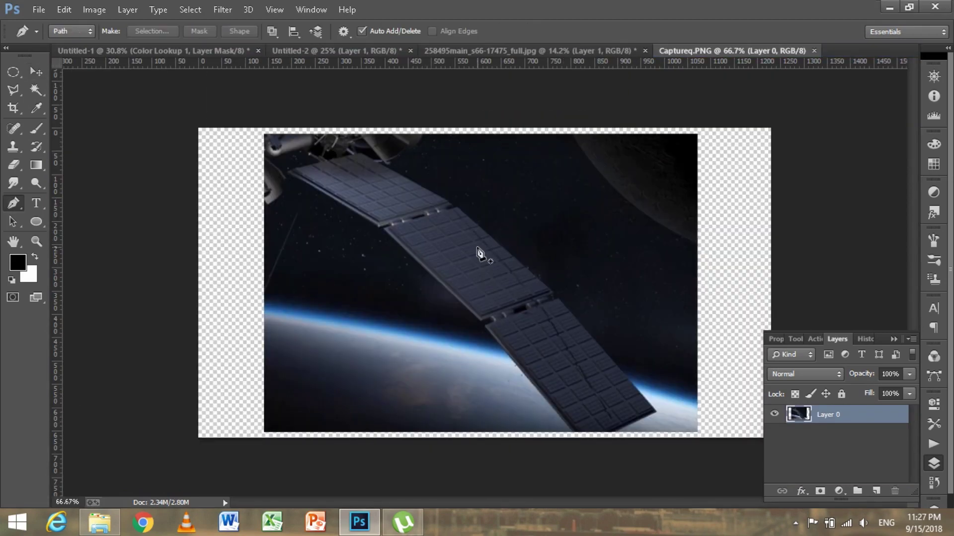
{"action": "scroll", "coordinate": [484, 249], "scroll_direction": "up", "scroll_amount": 3, "text": "alt"}
{"action": "left_click", "coordinate": [425, 174]}
{"action": "left_click", "coordinate": [610, 338]}
{"action": "left_click", "coordinate": [625, 349]}
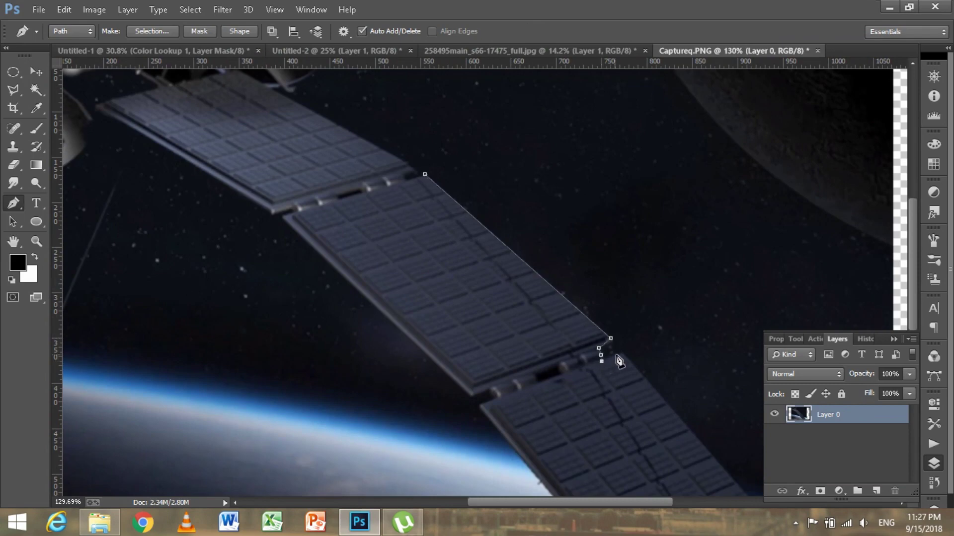
{"action": "left_click", "coordinate": [613, 380]}
{"action": "left_click", "coordinate": [525, 427]}
{"action": "left_click", "coordinate": [451, 419]}
{"action": "left_click", "coordinate": [283, 217]}
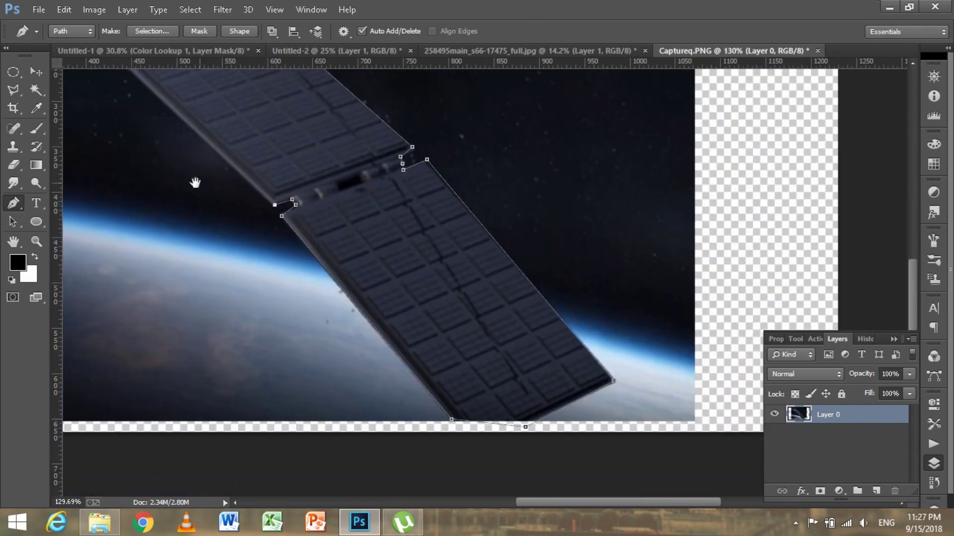
{"action": "left_click_drag", "start_coordinate": [196, 182], "coordinate": [336, 371]}
{"action": "left_click", "coordinate": [224, 215]}
{"action": "left_click", "coordinate": [238, 211]}
{"action": "left_click", "coordinate": [366, 173]}
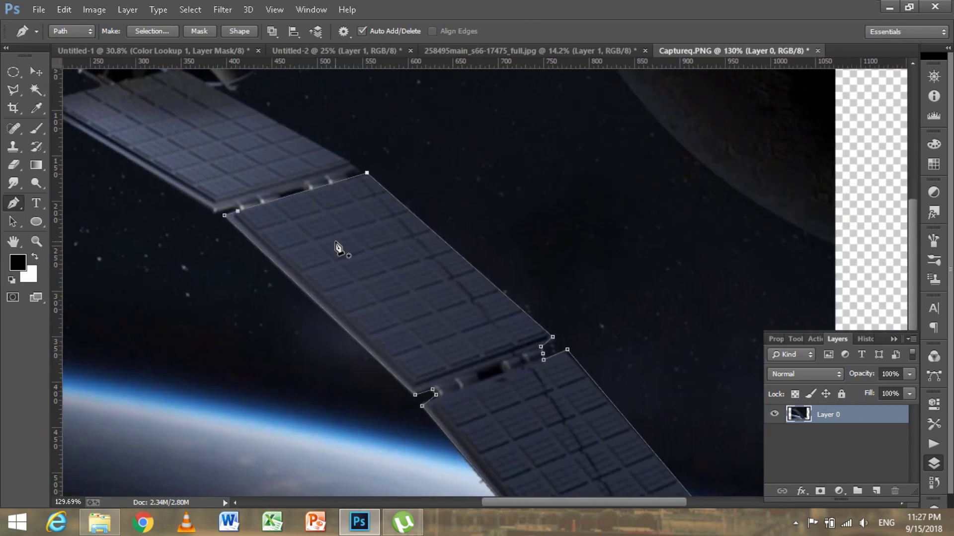
{"action": "key", "text": "ctrl+Return"}
{"action": "key", "text": "ctrl+j"}
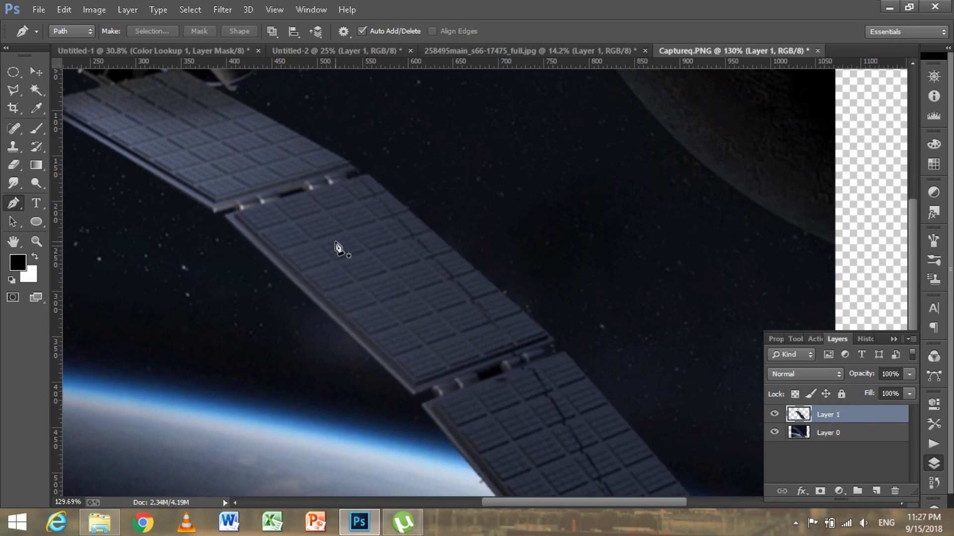
- Move the solar panel into the poster, rotated and slightly shrunk beside the astronaut
{"action": "left_click", "coordinate": [34, 74]}
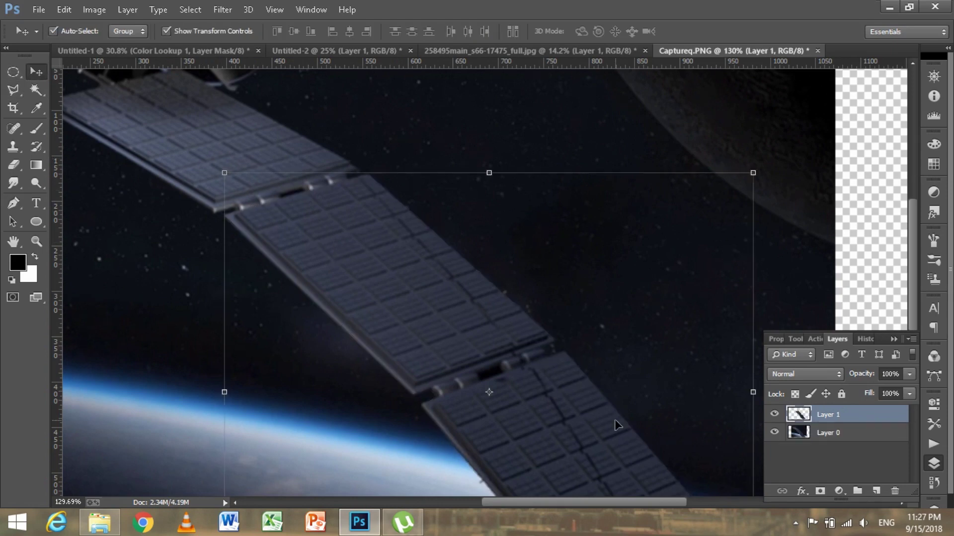
{"action": "mouse_move", "coordinate": [581, 416]}
{"action": "left_mouse_down"}
{"action": "mouse_move", "coordinate": [244, 49]}
{"action": "mouse_move", "coordinate": [426, 207]}
{"action": "mouse_move", "coordinate": [427, 191]}
{"action": "left_mouse_up"}
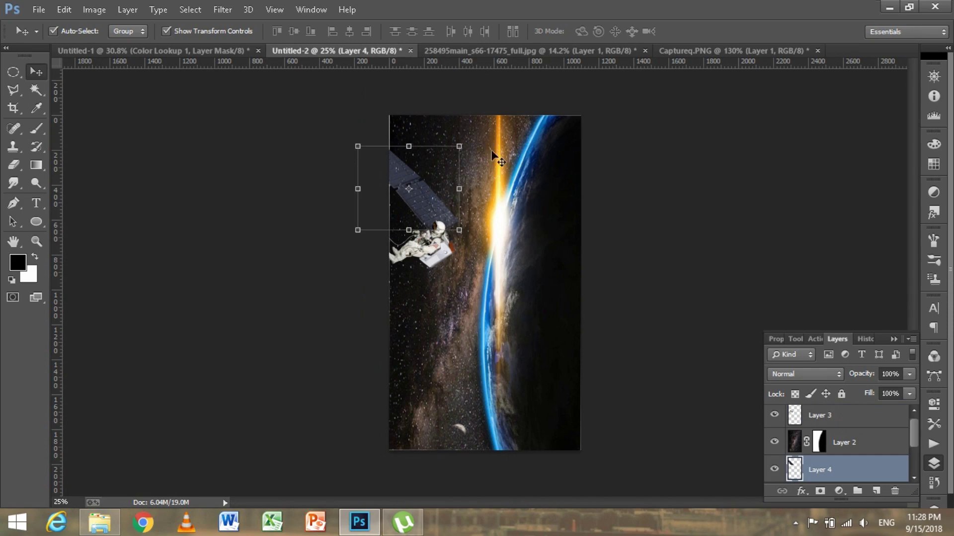
{"action": "mouse_move", "coordinate": [448, 133]}
{"action": "left_mouse_down"}
{"action": "mouse_move", "coordinate": [390, 217]}
{"action": "mouse_move", "coordinate": [400, 222]}
{"action": "left_mouse_up"}
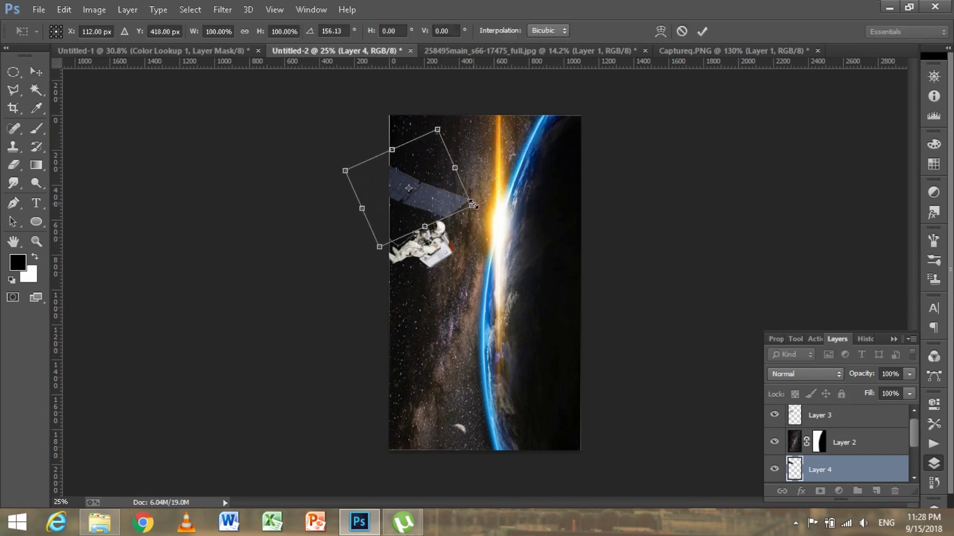
{"action": "left_click_drag", "start_coordinate": [472, 204], "coordinate": [454, 209]}
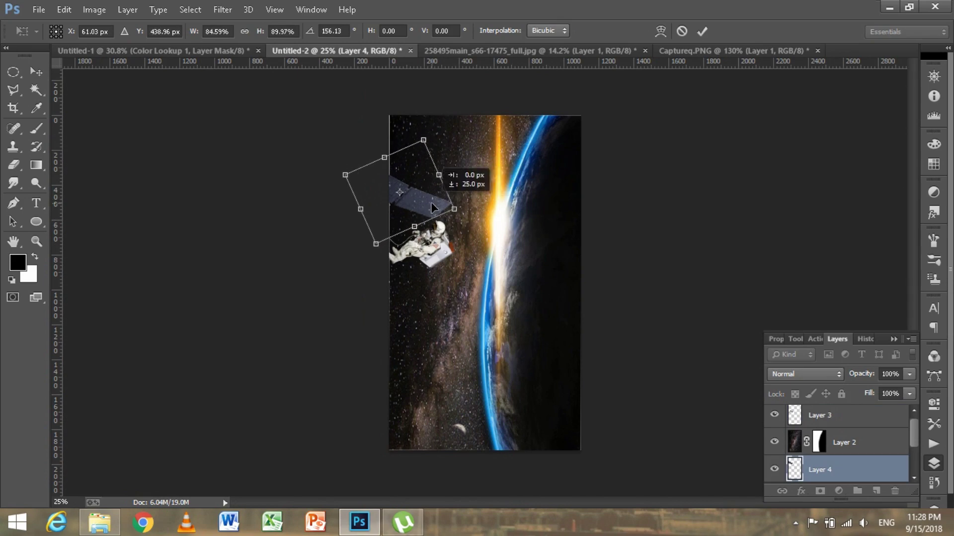
{"action": "left_click", "coordinate": [702, 31]}
{"action": "left_click", "coordinate": [511, 312]}
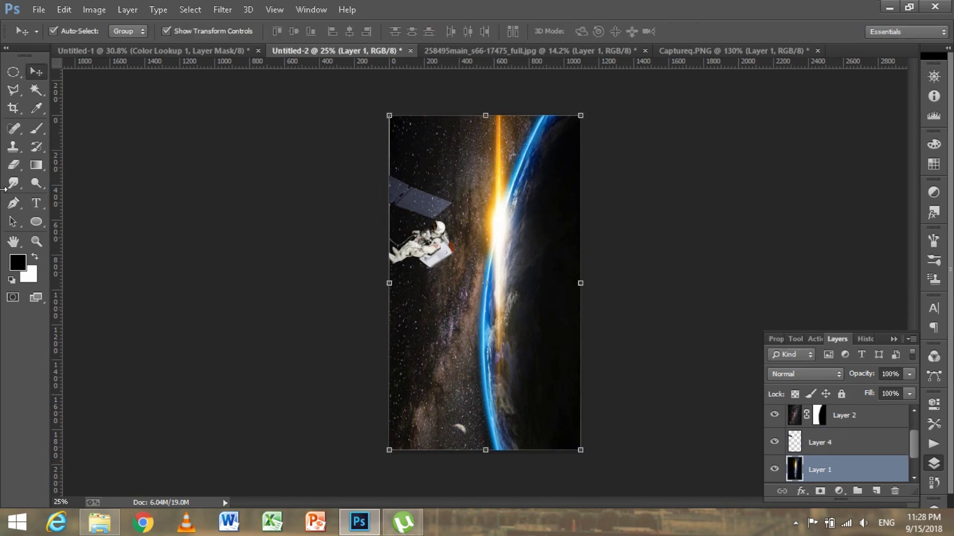
{"action": "key", "text": "ctrl+o"}
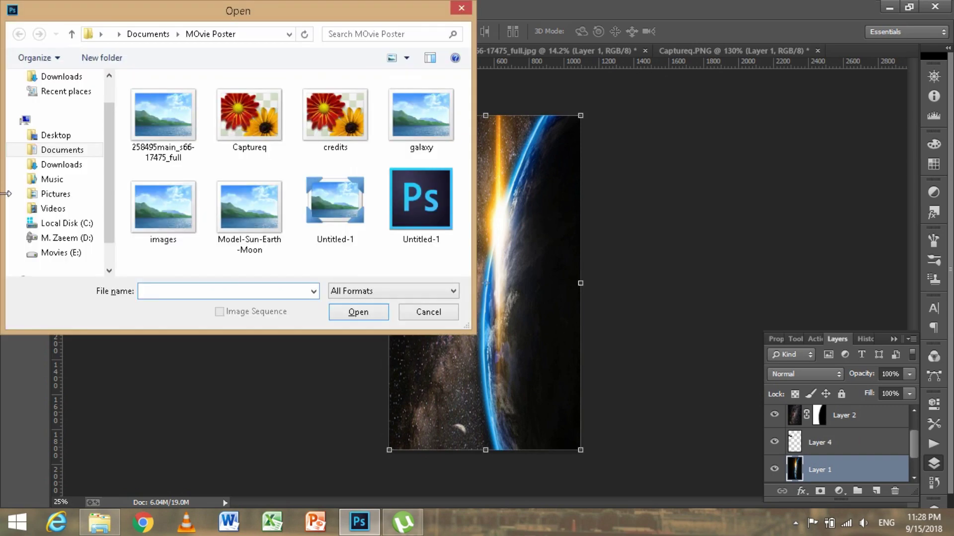
- Open maxresdefault.jpg from Downloads and paste it into the Untitled-2 poster as a new layer
{"action": "left_click", "coordinate": [87, 165]}
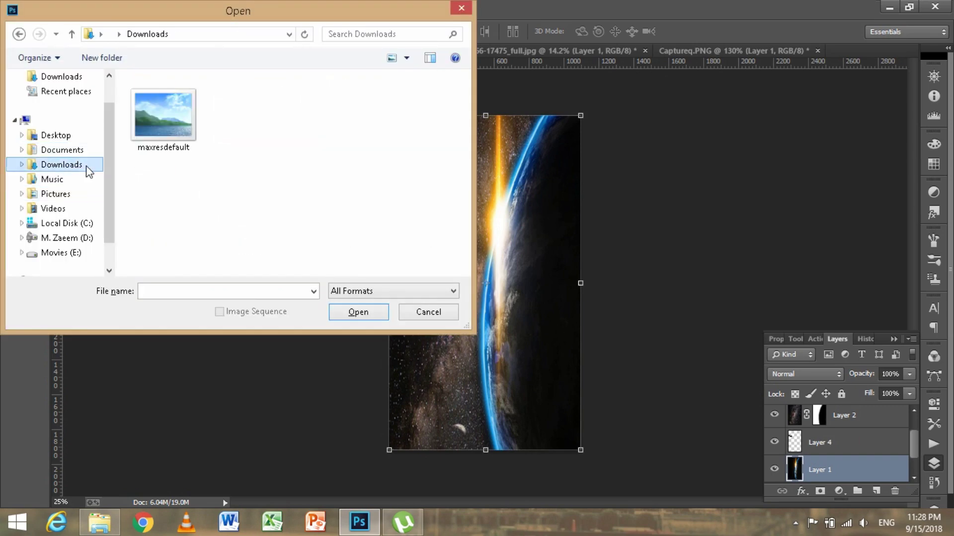
{"action": "left_click", "coordinate": [175, 117]}
{"action": "left_click", "coordinate": [348, 312]}
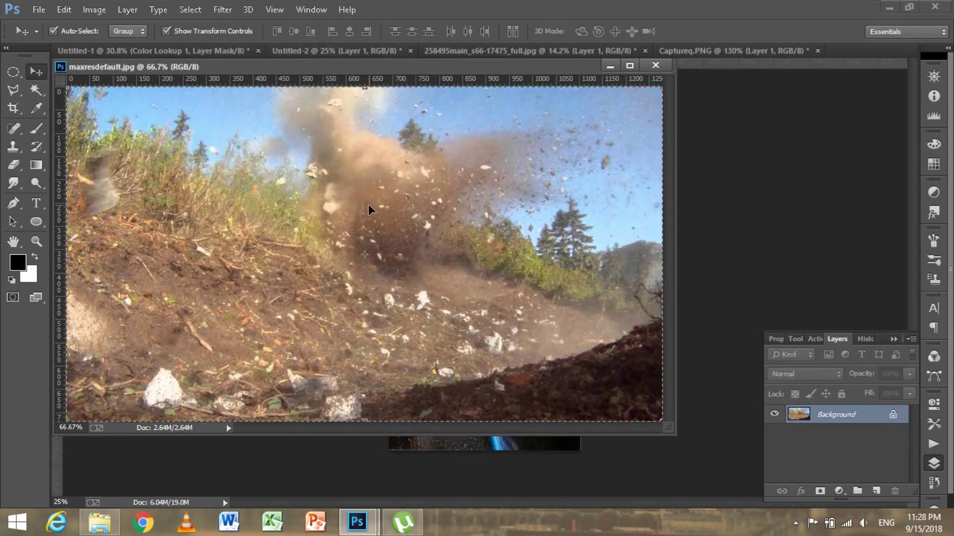
{"action": "key", "text": "ctrl+w"}
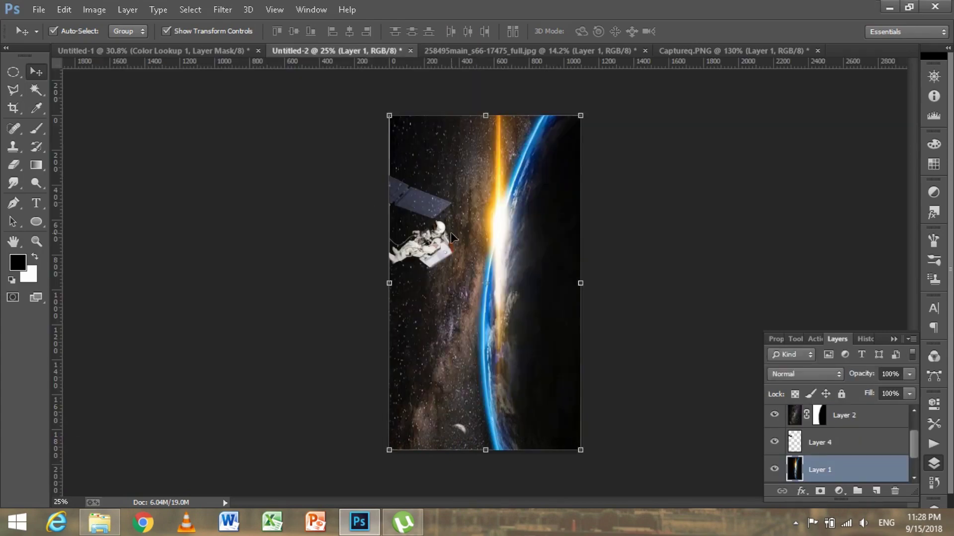
{"action": "key", "text": "ctrl+v"}
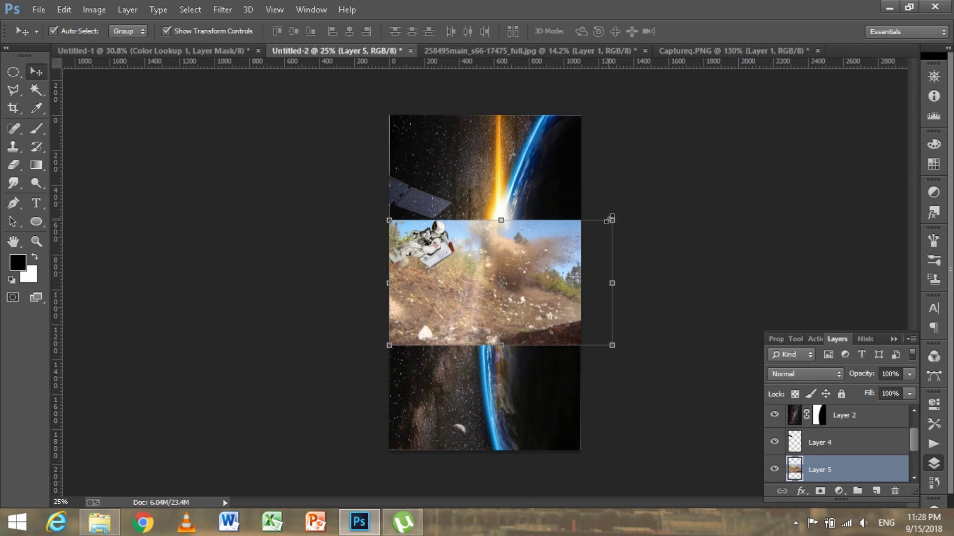
- Enlarge, shift and rotate the explosion photo so it tilts across the upper canvas
{"action": "mouse_move", "coordinate": [608, 219]}
{"action": "left_mouse_down"}
{"action": "mouse_move", "coordinate": [580, 171]}
{"action": "mouse_move", "coordinate": [437, 196]}
{"action": "mouse_move", "coordinate": [534, 385]}
{"action": "mouse_move", "coordinate": [395, 323]}
{"action": "left_mouse_up"}
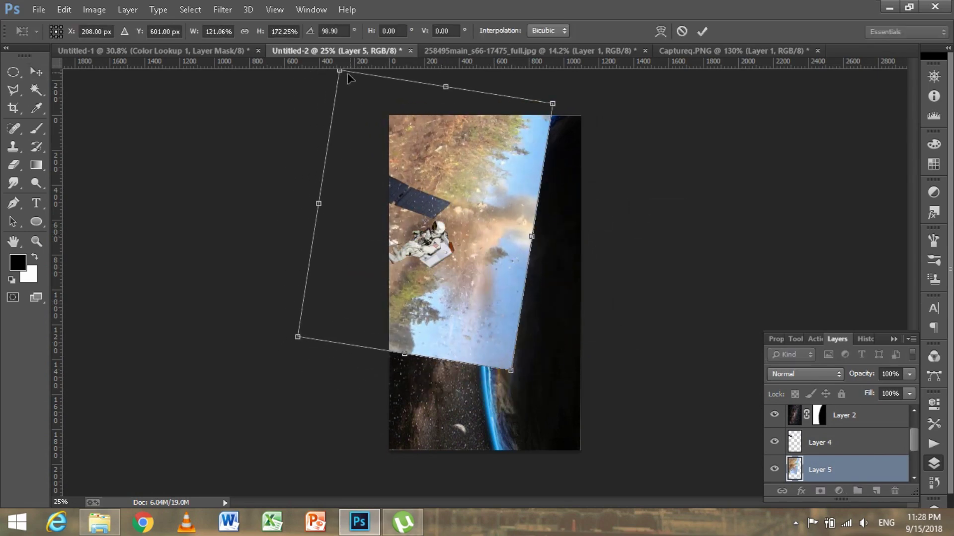
{"action": "left_click_drag", "start_coordinate": [337, 101], "coordinate": [328, 78]}
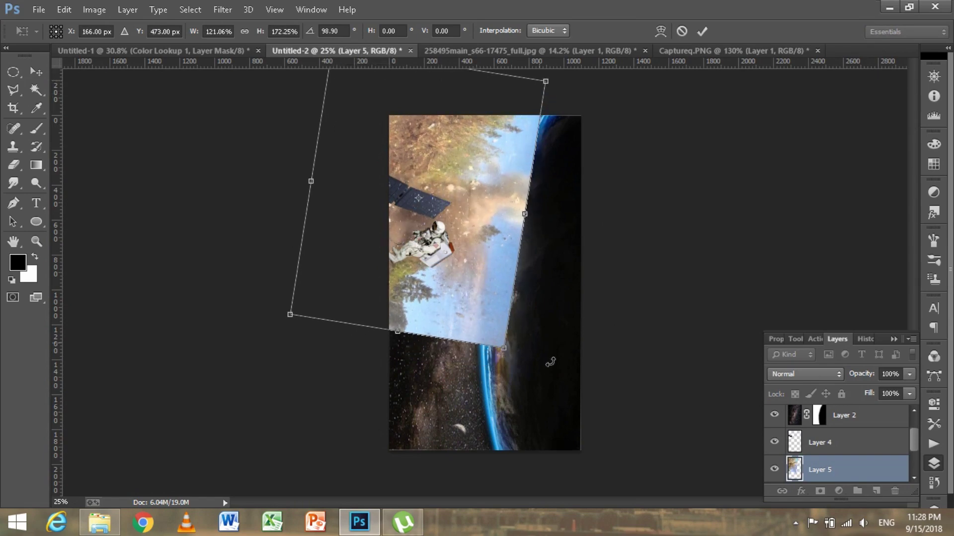
{"action": "left_click_drag", "start_coordinate": [505, 350], "coordinate": [566, 380]}
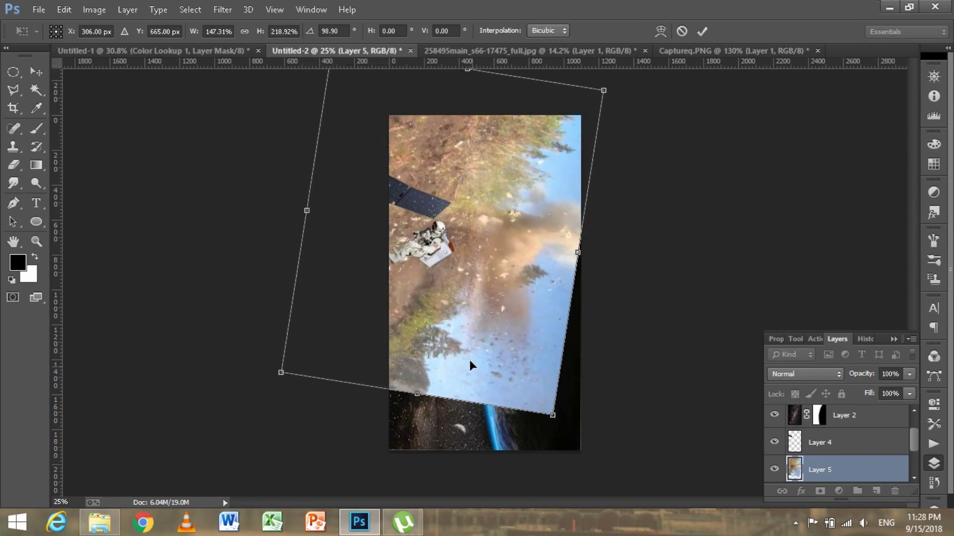
{"action": "mouse_move", "coordinate": [469, 360]}
{"action": "left_mouse_down"}
{"action": "mouse_move", "coordinate": [422, 308]}
{"action": "mouse_move", "coordinate": [411, 347]}
{"action": "left_mouse_up"}
{"action": "left_click_drag", "start_coordinate": [422, 388], "coordinate": [571, 100]}
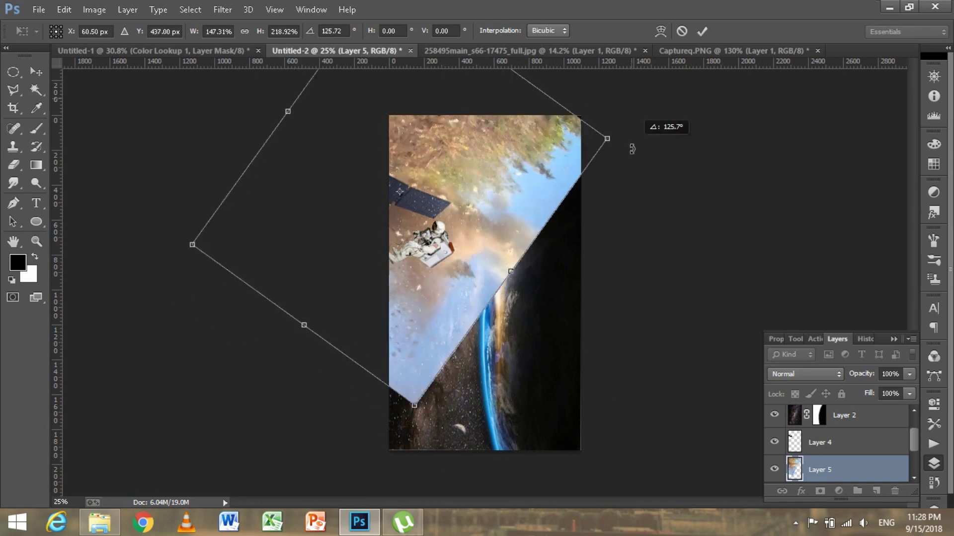
{"action": "left_click_drag", "start_coordinate": [563, 229], "coordinate": [602, 188]}
- Apply the photo's transform and set Layer 5's blend mode to Screen
{"action": "key", "text": "Return"}
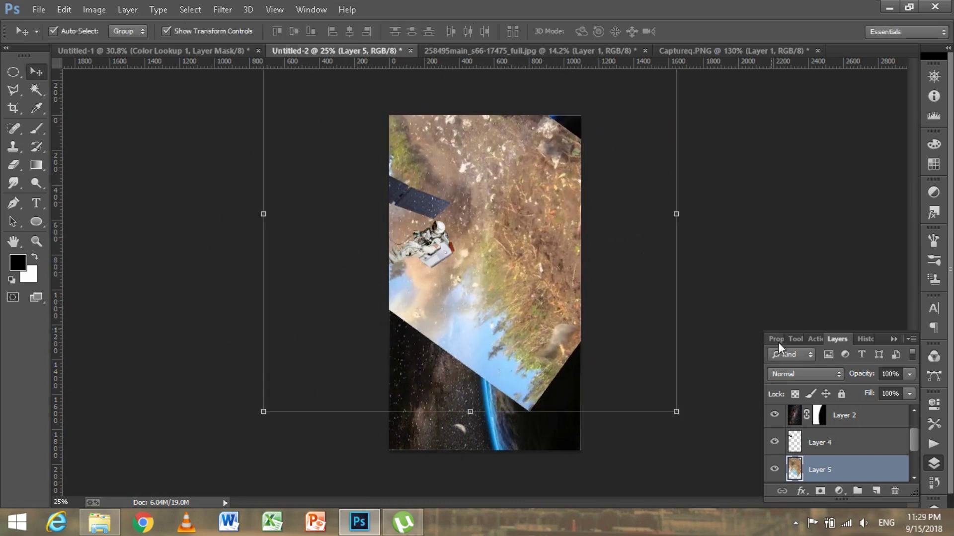
{"action": "left_click", "coordinate": [815, 378]}
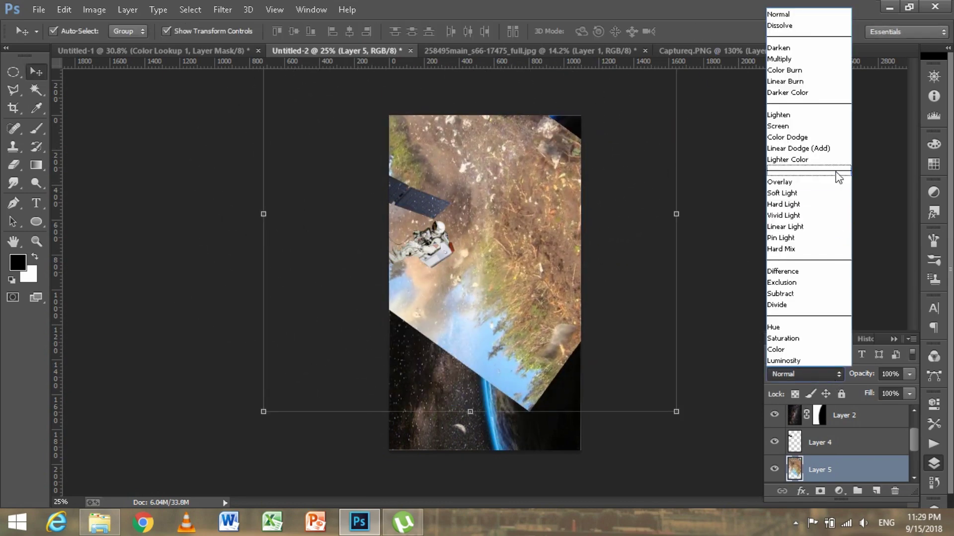
{"action": "left_click", "coordinate": [794, 126]}
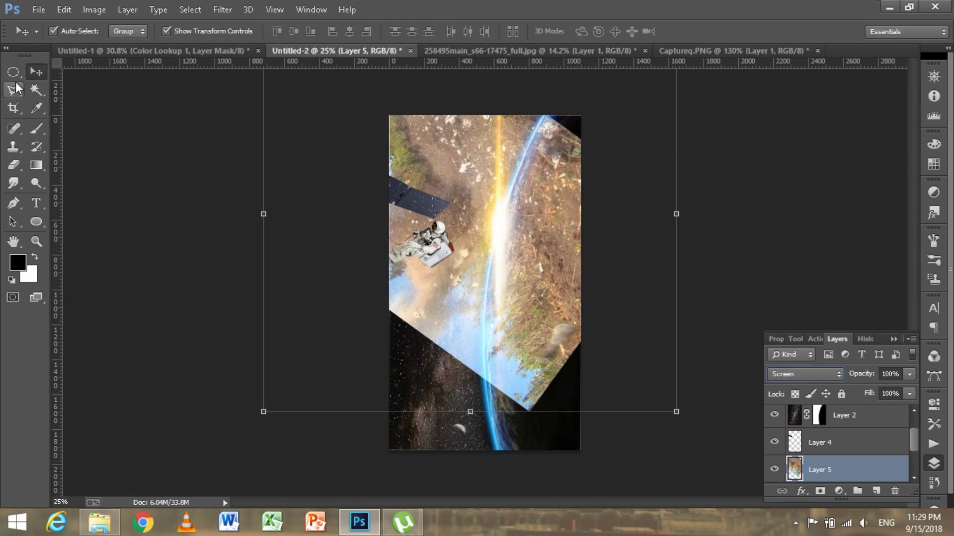
- Erase most of the explosion photo, leaving dusty haze near the astronaut
{"action": "left_click", "coordinate": [14, 165]}
{"action": "left_click", "coordinate": [73, 162]}
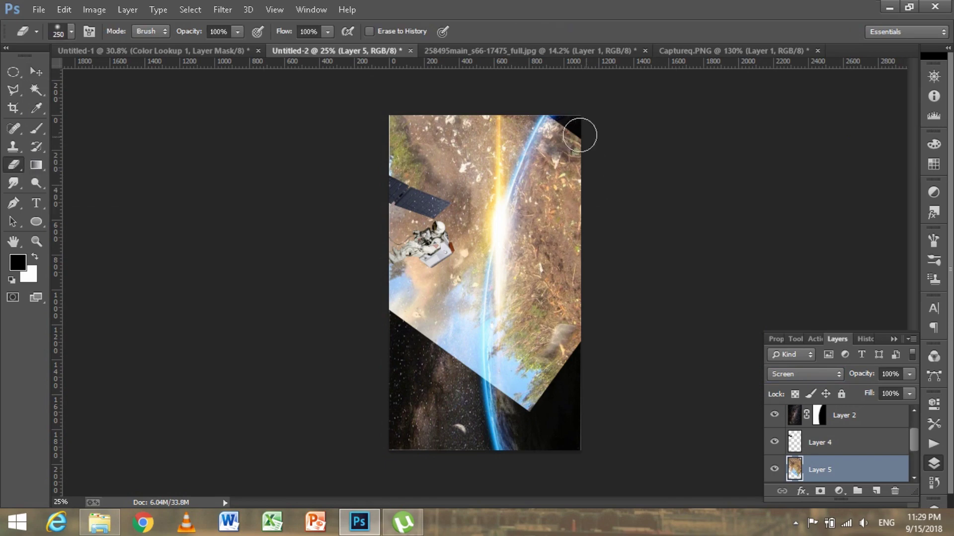
{"action": "mouse_move", "coordinate": [580, 139]}
{"action": "left_mouse_down"}
{"action": "mouse_move", "coordinate": [591, 78]}
{"action": "mouse_move", "coordinate": [565, 91]}
{"action": "mouse_move", "coordinate": [538, 166]}
{"action": "mouse_move", "coordinate": [568, 292]}
{"action": "mouse_move", "coordinate": [558, 260]}
{"action": "mouse_move", "coordinate": [511, 404]}
{"action": "mouse_move", "coordinate": [550, 224]}
{"action": "mouse_move", "coordinate": [504, 198]}
{"action": "mouse_move", "coordinate": [502, 122]}
{"action": "mouse_move", "coordinate": [462, 308]}
{"action": "mouse_move", "coordinate": [399, 277]}
{"action": "mouse_move", "coordinate": [396, 231]}
{"action": "left_mouse_up"}
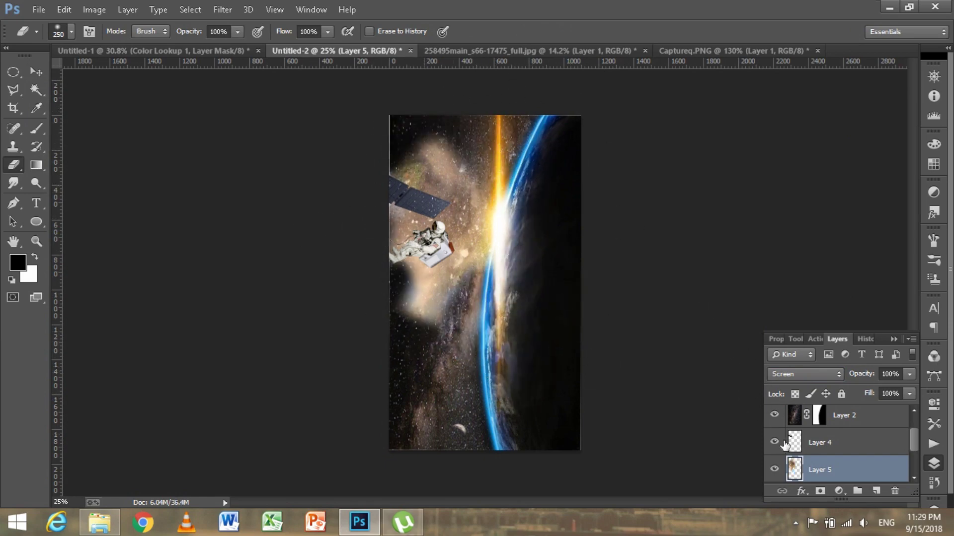
{"action": "left_click", "coordinate": [834, 373]}
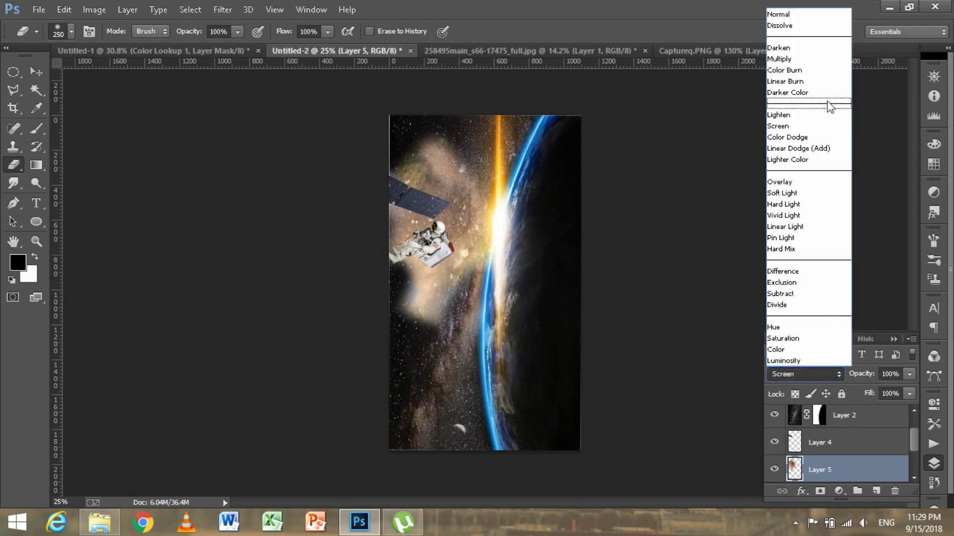
- Switch Layer 5 to Multiply and enlarge it slightly from its corner
{"action": "left_click", "coordinate": [788, 58]}
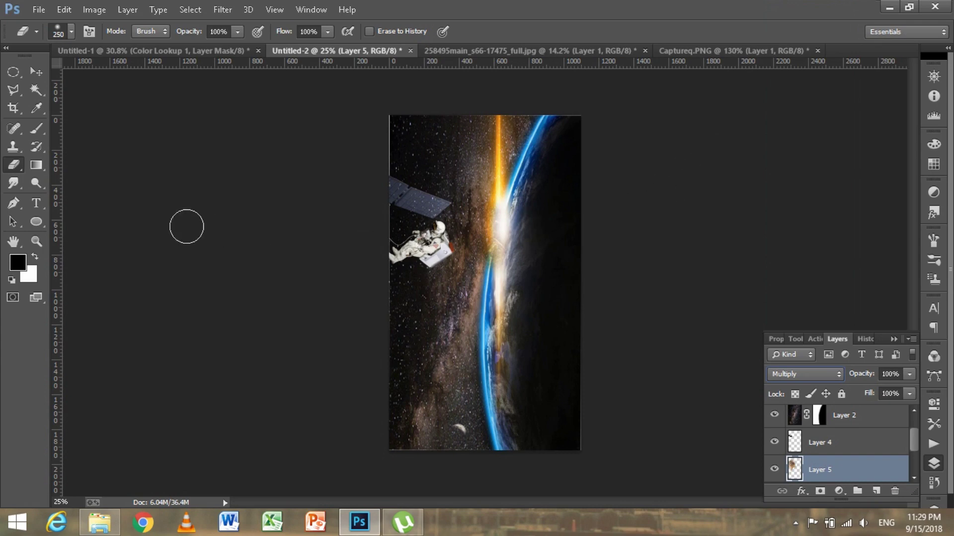
{"action": "left_click", "coordinate": [46, 64]}
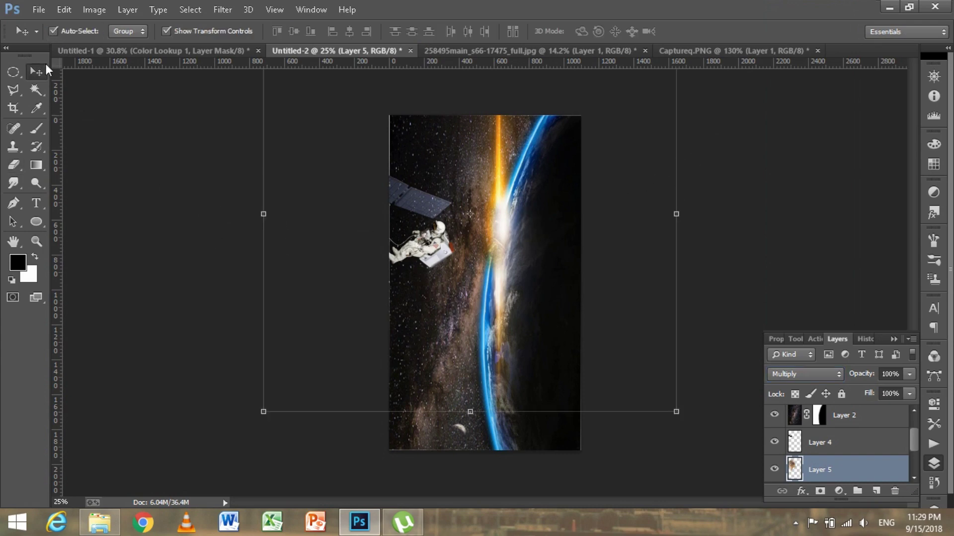
{"action": "left_click_drag", "start_coordinate": [676, 411], "coordinate": [719, 418]}
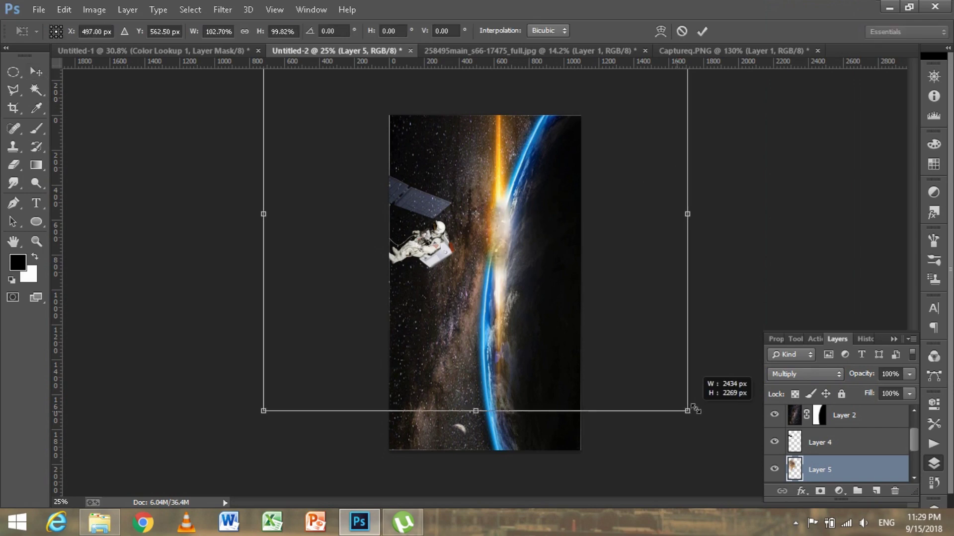
{"action": "mouse_move", "coordinate": [609, 365]}
{"action": "left_mouse_down"}
{"action": "mouse_move", "coordinate": [551, 366]}
{"action": "mouse_move", "coordinate": [566, 379]}
{"action": "left_mouse_up"}
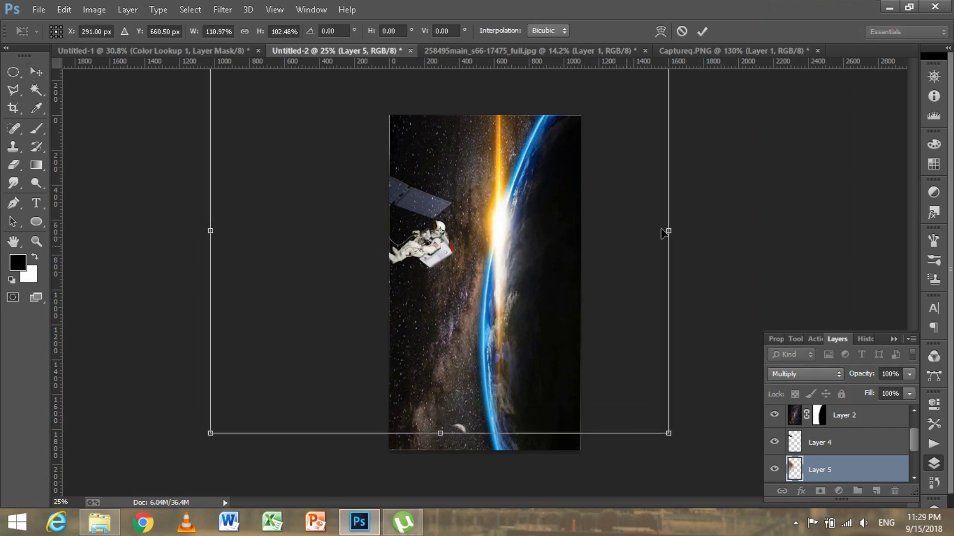
{"action": "left_click", "coordinate": [702, 31]}
{"action": "left_click", "coordinate": [732, 203]}
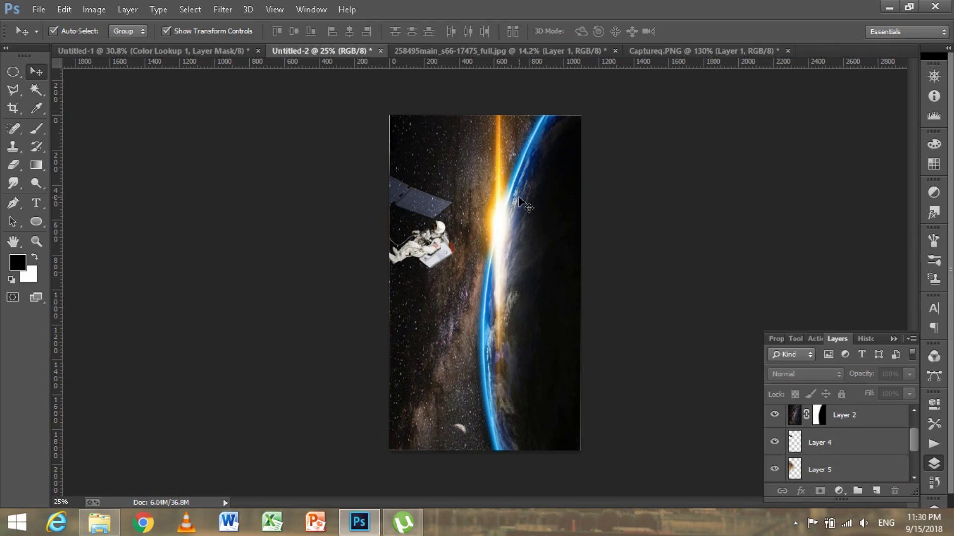
- Type 'GRAVITY' near the poster's top at font size 200 and commit the text
{"action": "left_click", "coordinate": [36, 203]}
{"action": "left_click_drag", "start_coordinate": [399, 128], "coordinate": [569, 191]}
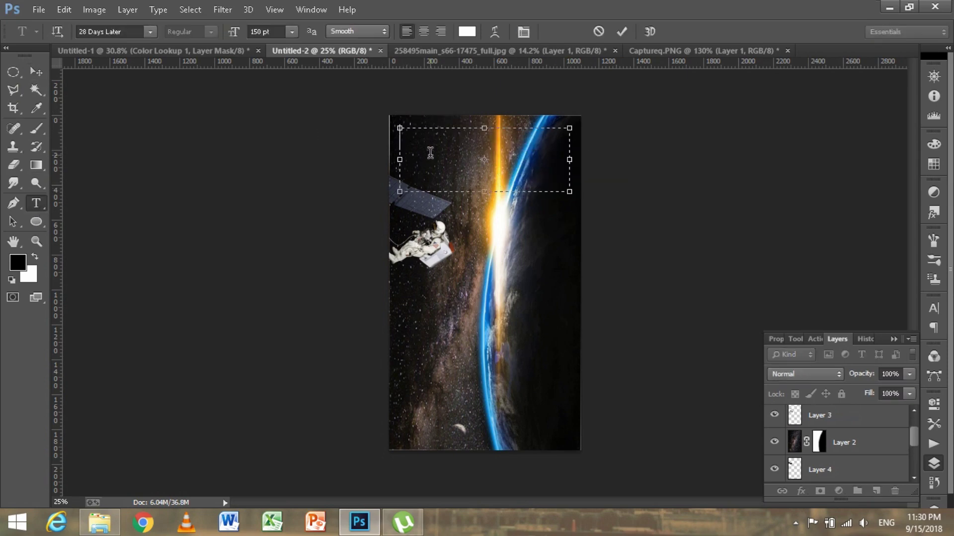
{"action": "type", "text": "G"}
{"action": "type", "text": "A"}
{"action": "key", "text": "BackSpace"}
{"action": "key", "text": "BackSpace"}
{"action": "type", "text": "GRAVITY"}
{"action": "key", "text": "ctrl+a"}
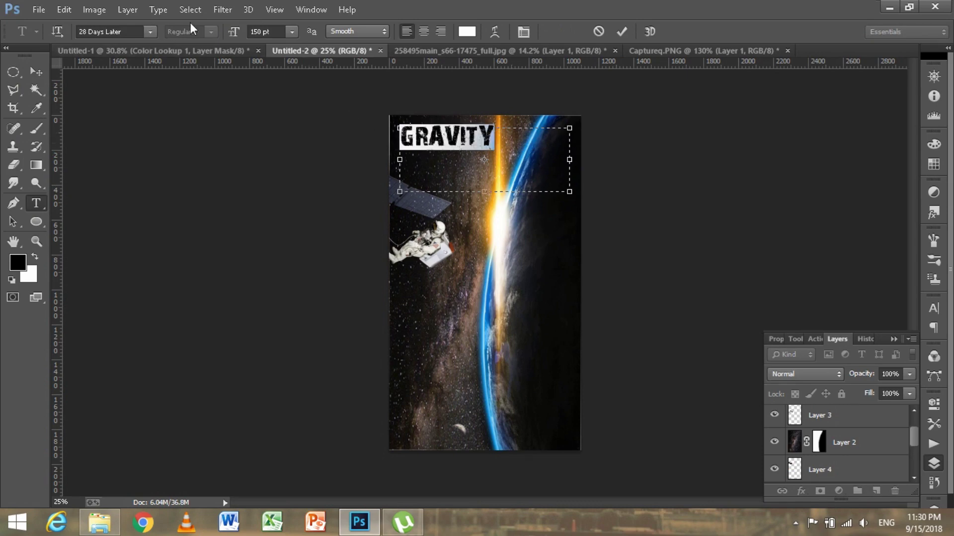
{"action": "type", "text": "2"}
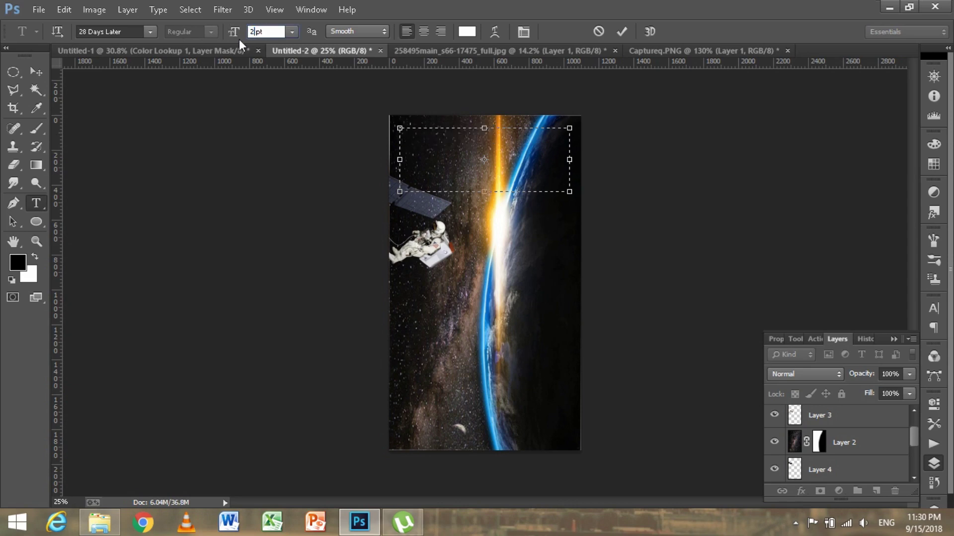
{"action": "type", "text": "00"}
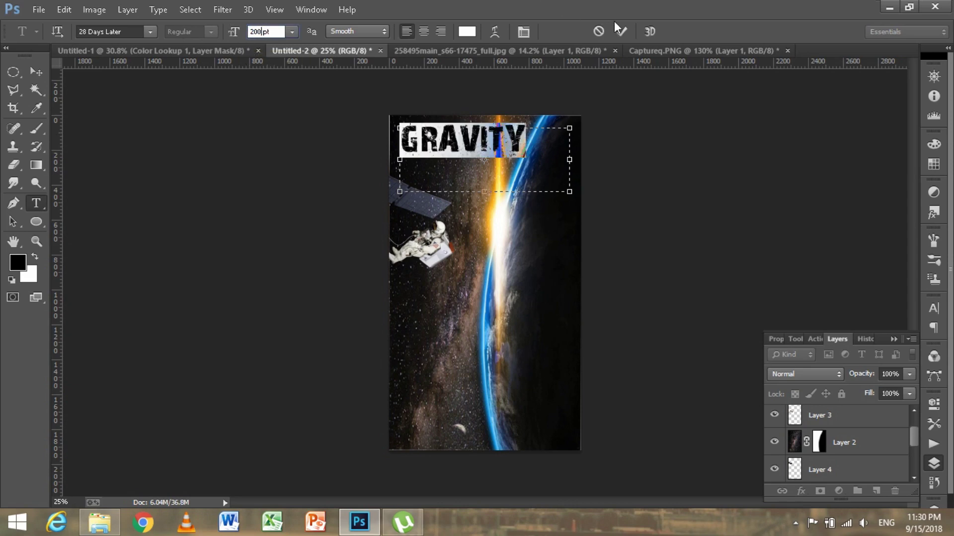
{"action": "key", "text": "Return"}
{"action": "left_click_drag", "start_coordinate": [569, 194], "coordinate": [547, 164]}
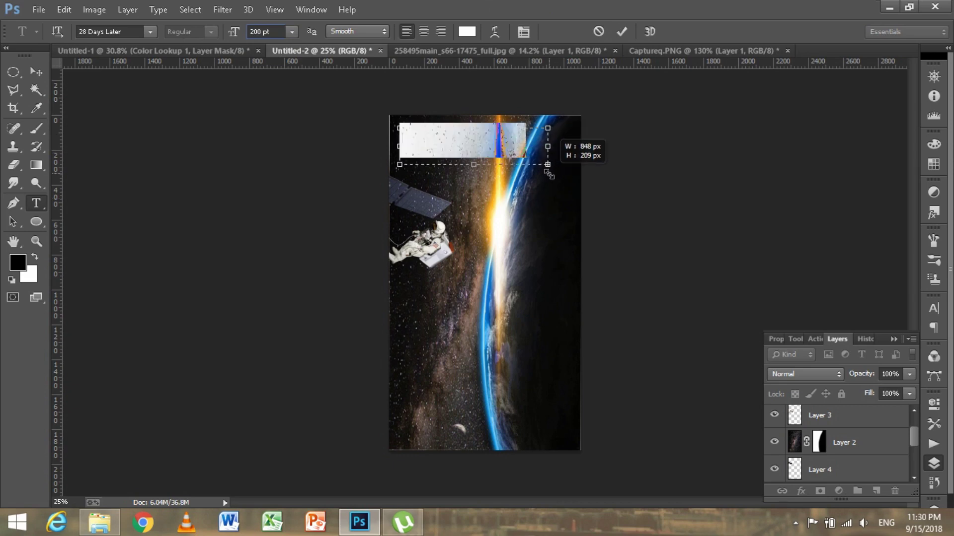
{"action": "left_click", "coordinate": [618, 32]}
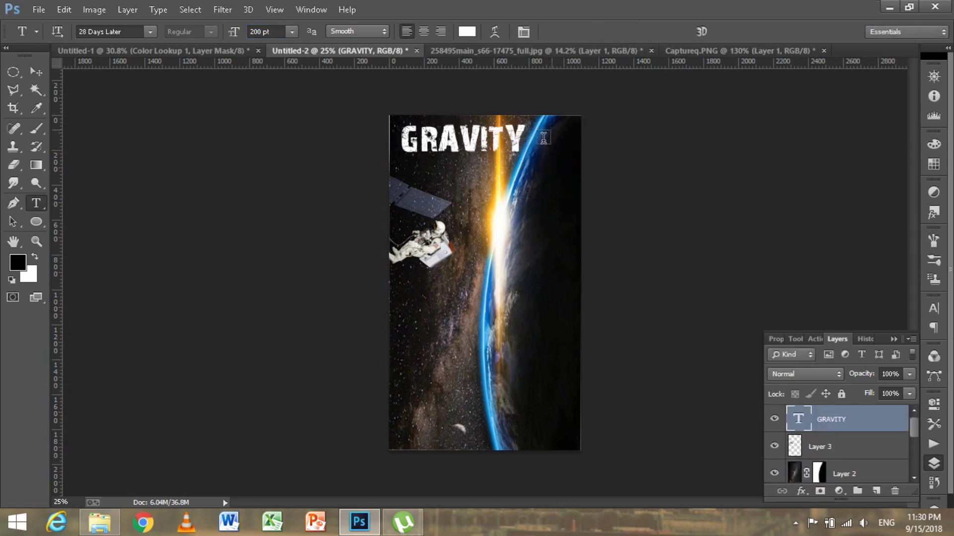
- Scale the GRAVITY title larger across the top of the poster
{"action": "left_click", "coordinate": [36, 71]}
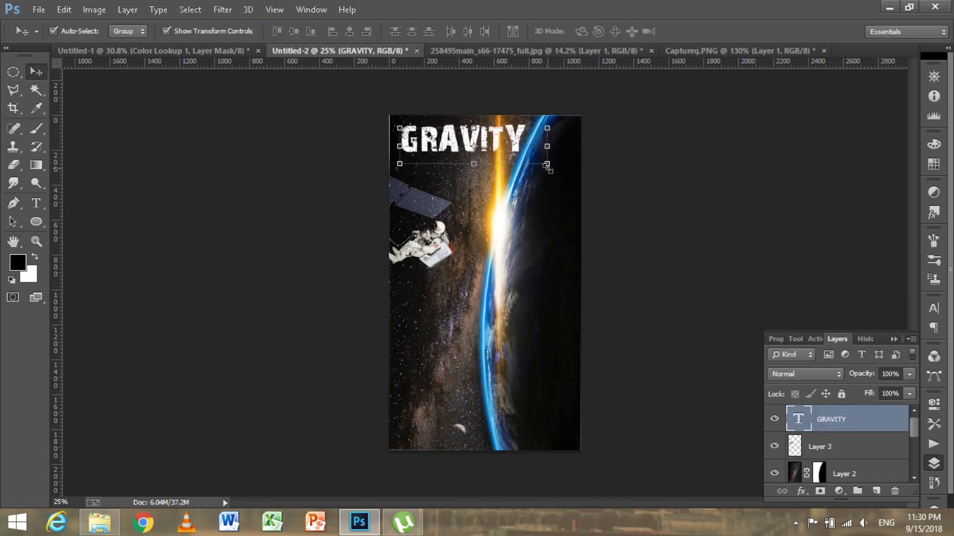
{"action": "mouse_move", "coordinate": [546, 167]}
{"action": "left_mouse_down"}
{"action": "mouse_move", "coordinate": [579, 204]}
{"action": "mouse_move", "coordinate": [598, 191]}
{"action": "mouse_move", "coordinate": [546, 169]}
{"action": "left_mouse_up"}
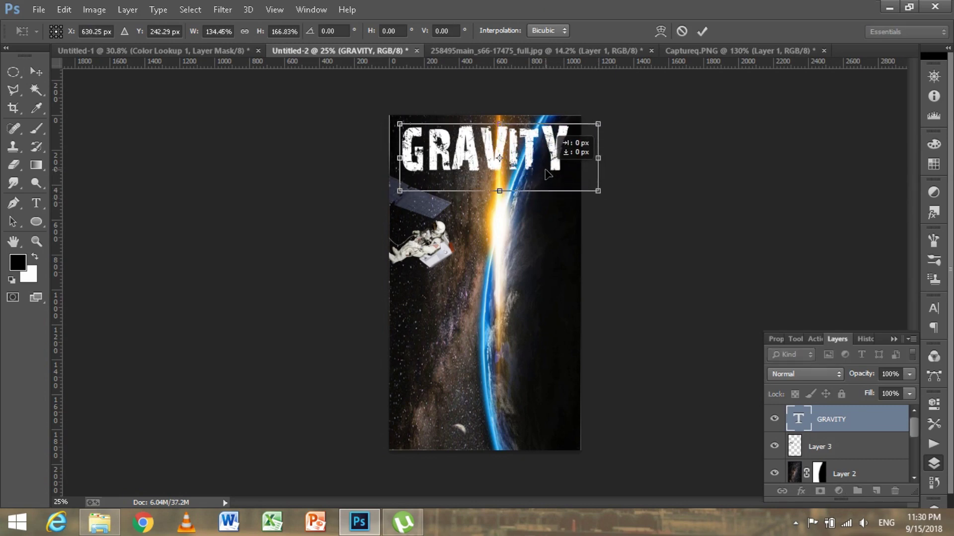
{"action": "left_click", "coordinate": [704, 30]}
{"action": "left_click", "coordinate": [655, 172]}
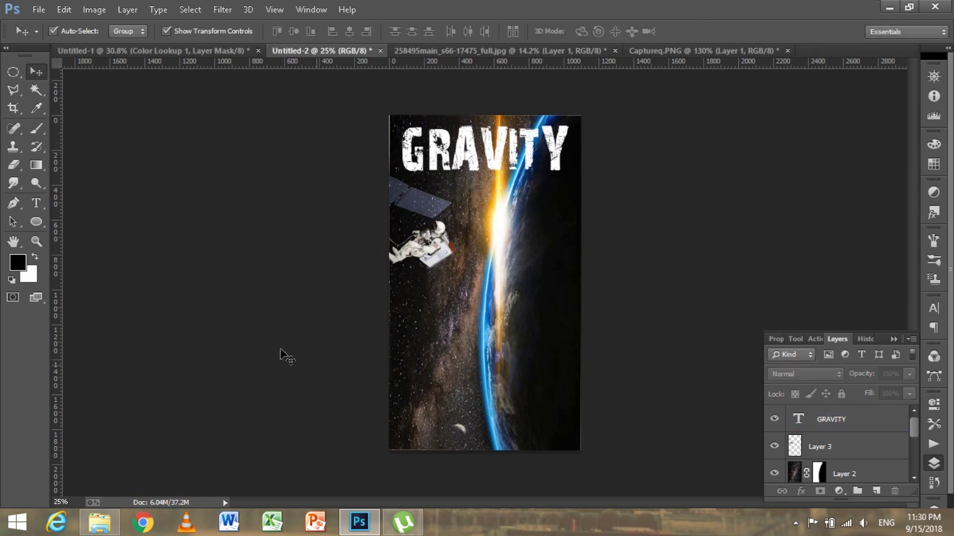
- Open credits.png from Documents > MOvie Poster
{"action": "key", "text": "ctrl+o"}
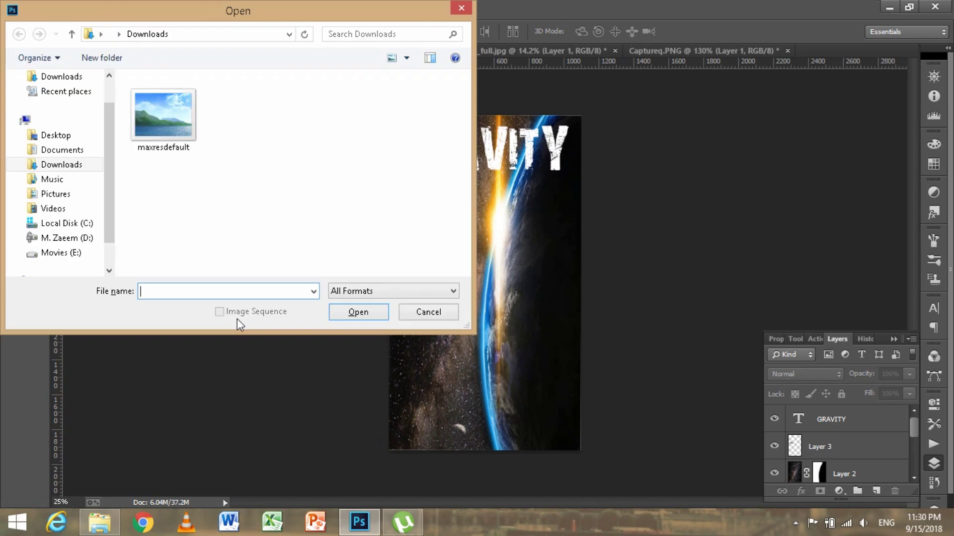
{"action": "left_click", "coordinate": [85, 150]}
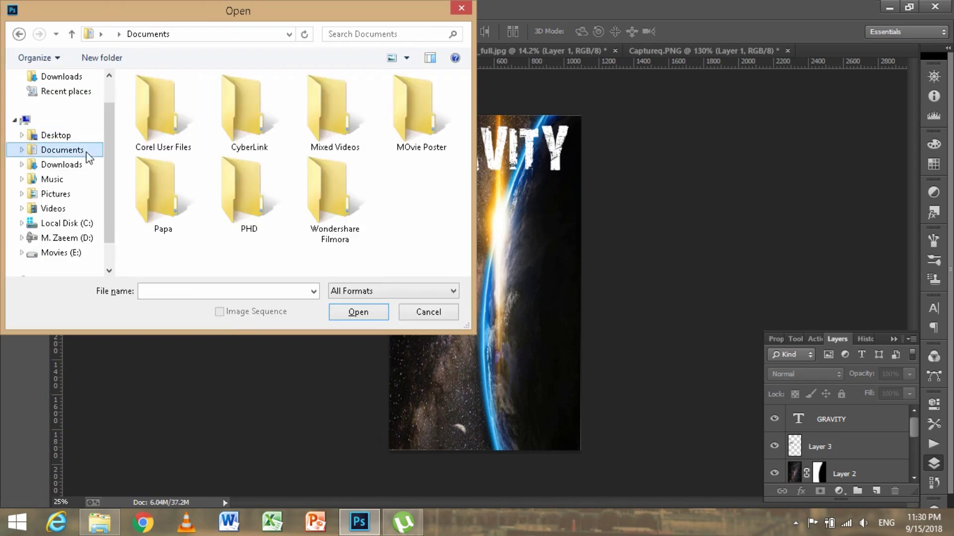
{"action": "double_click", "coordinate": [407, 119]}
{"action": "left_click", "coordinate": [324, 116]}
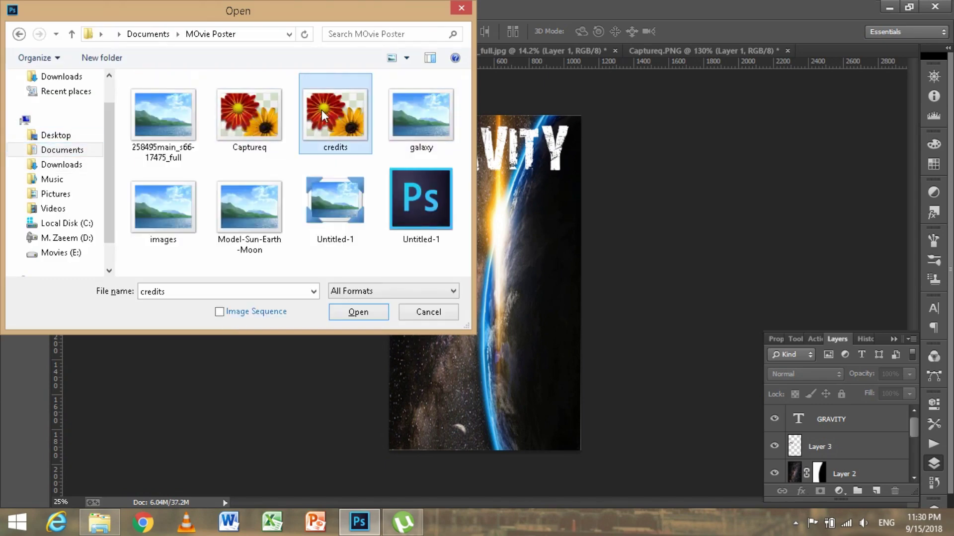
{"action": "left_click", "coordinate": [359, 317]}
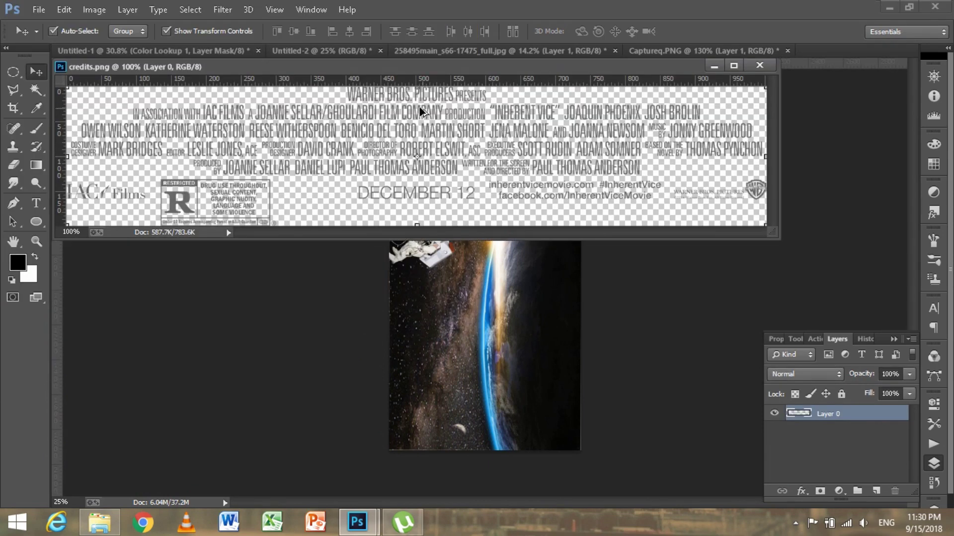
- Place the credits block on the poster and stretch it across the bottom
{"action": "left_click_drag", "start_coordinate": [429, 150], "coordinate": [453, 398]}
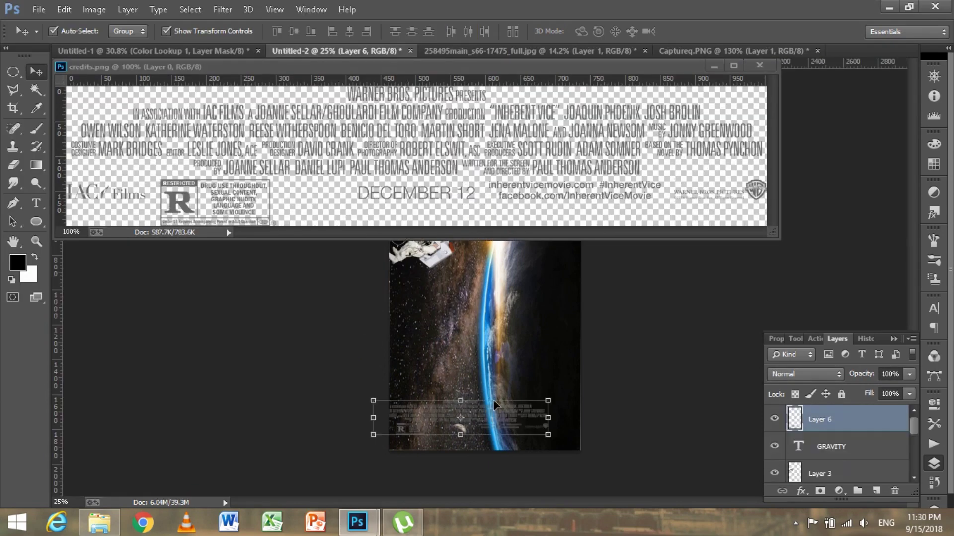
{"action": "left_click_drag", "start_coordinate": [535, 399], "coordinate": [586, 405]}
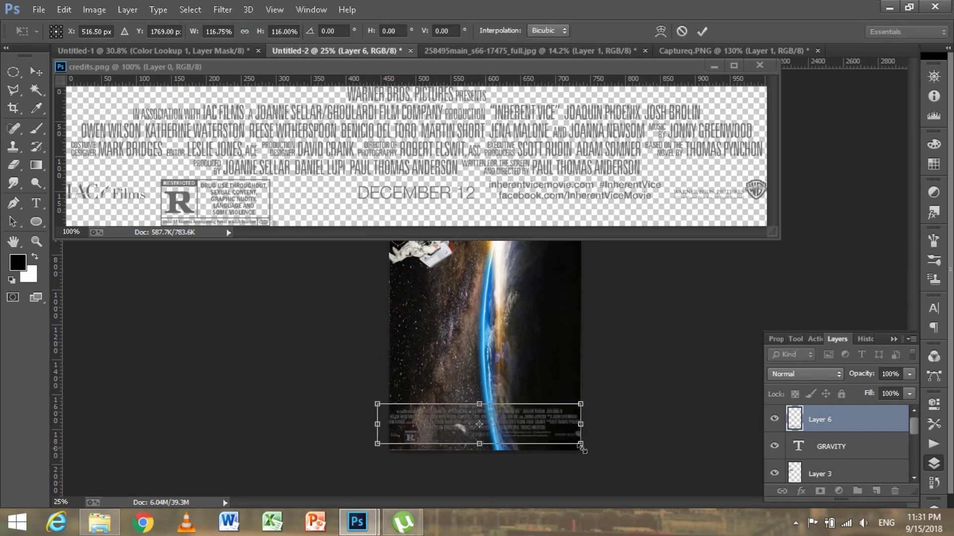
{"action": "left_click_drag", "start_coordinate": [517, 422], "coordinate": [539, 433]}
{"action": "left_click", "coordinate": [702, 31]}
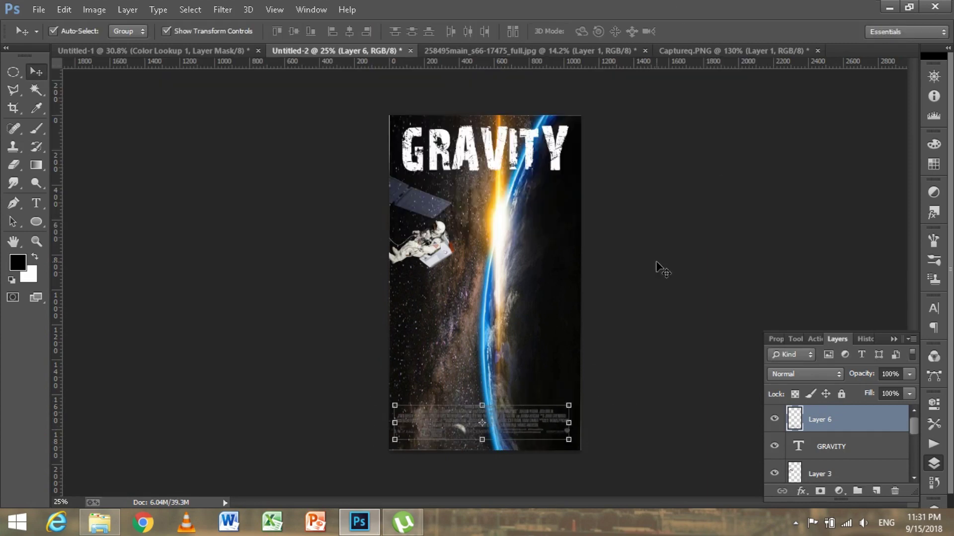
{"action": "left_click", "coordinate": [601, 435]}
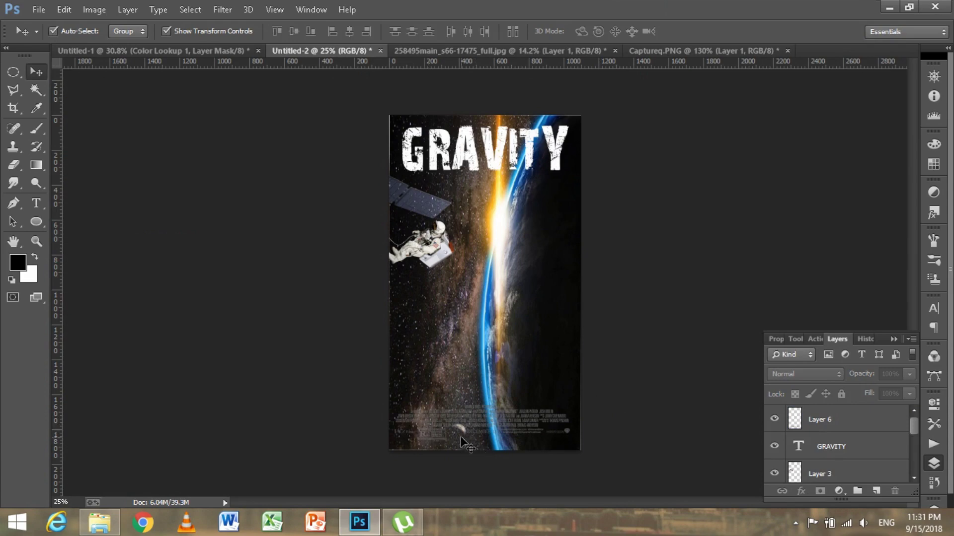
- Clone stars over the small moon near the bottom of Layer 1
{"action": "left_click_drag", "start_coordinate": [916, 432], "coordinate": [914, 464]}
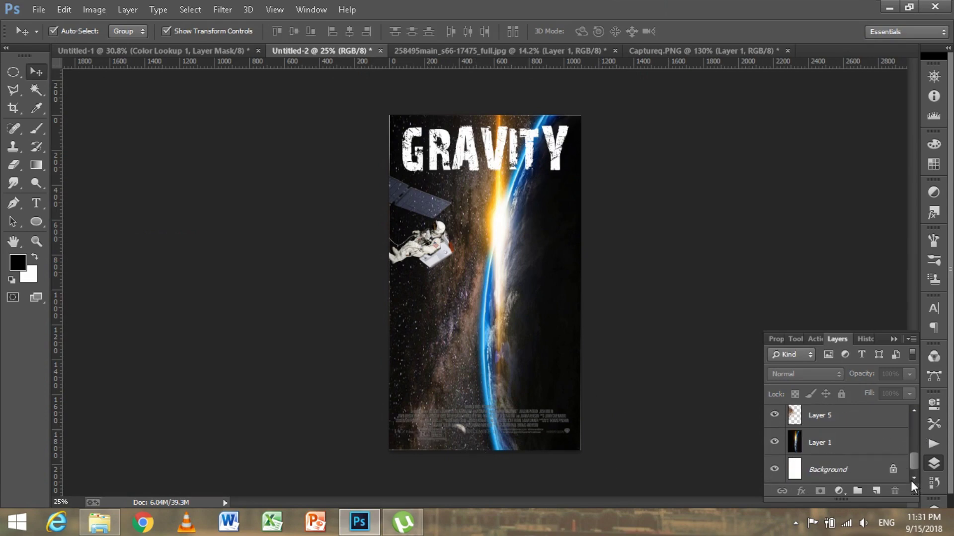
{"action": "left_click", "coordinate": [852, 447]}
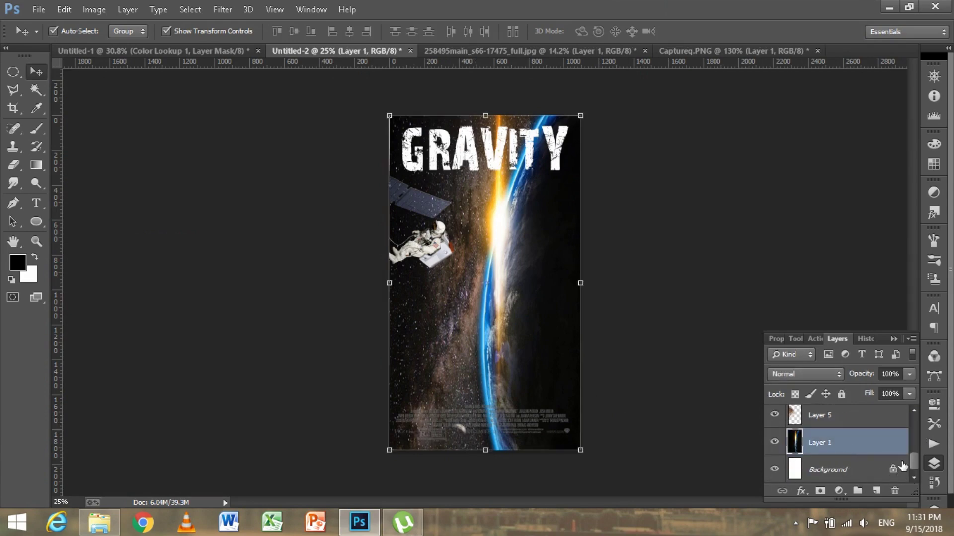
{"action": "key", "text": "e"}
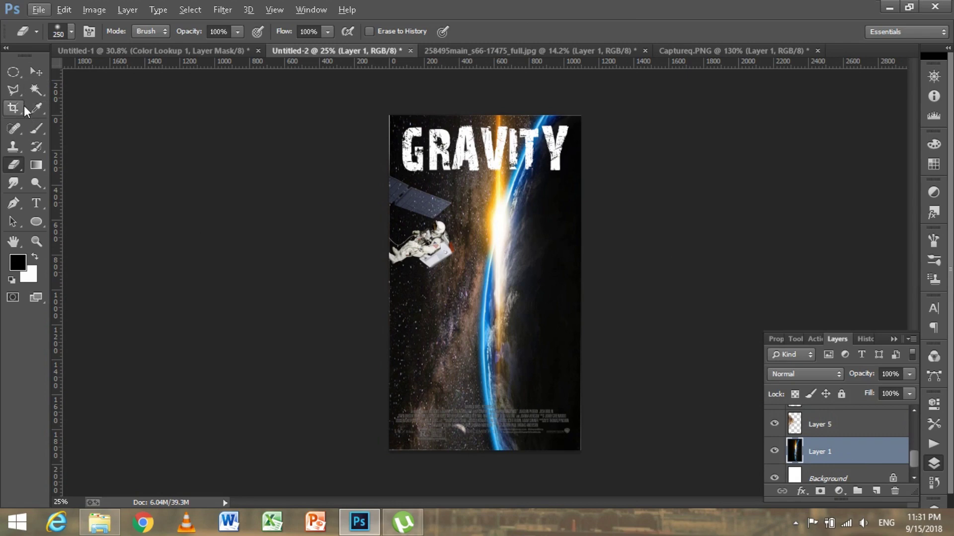
{"action": "left_click", "coordinate": [17, 147]}
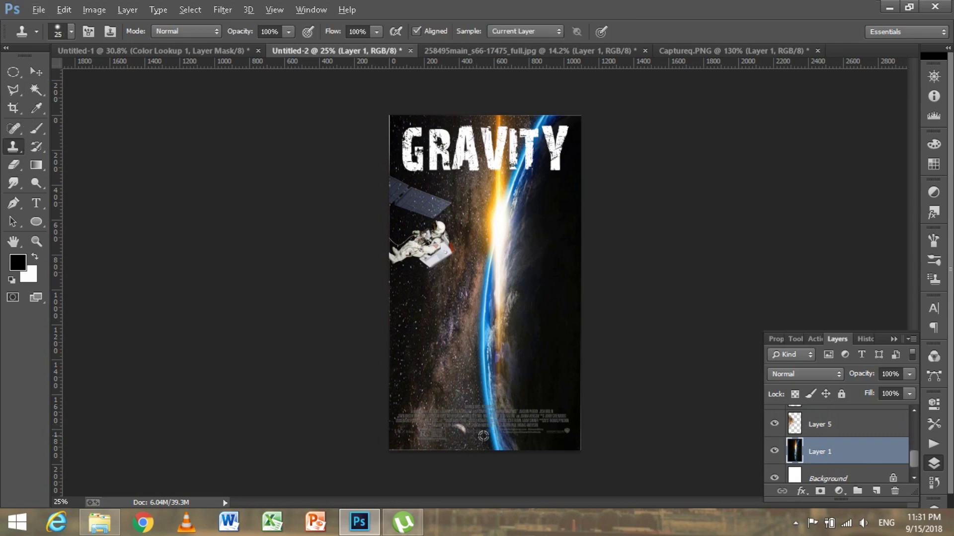
{"action": "left_click_drag", "start_coordinate": [461, 428], "coordinate": [455, 421]}
- Widen the space backdrop's left and right edges to cover the poster's sides
{"action": "left_click", "coordinate": [36, 74]}
{"action": "left_click_drag", "start_coordinate": [389, 283], "coordinate": [381, 283]}
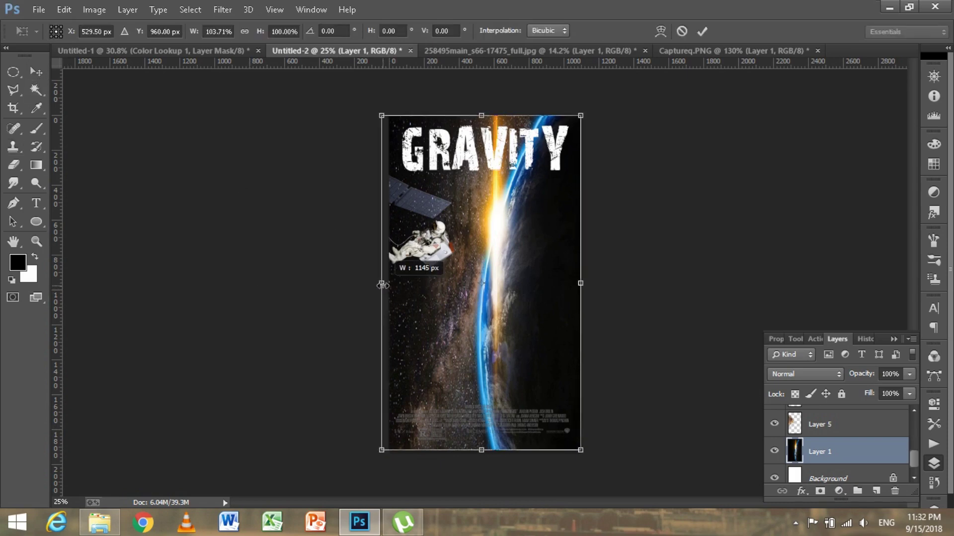
{"action": "left_click", "coordinate": [702, 31]}
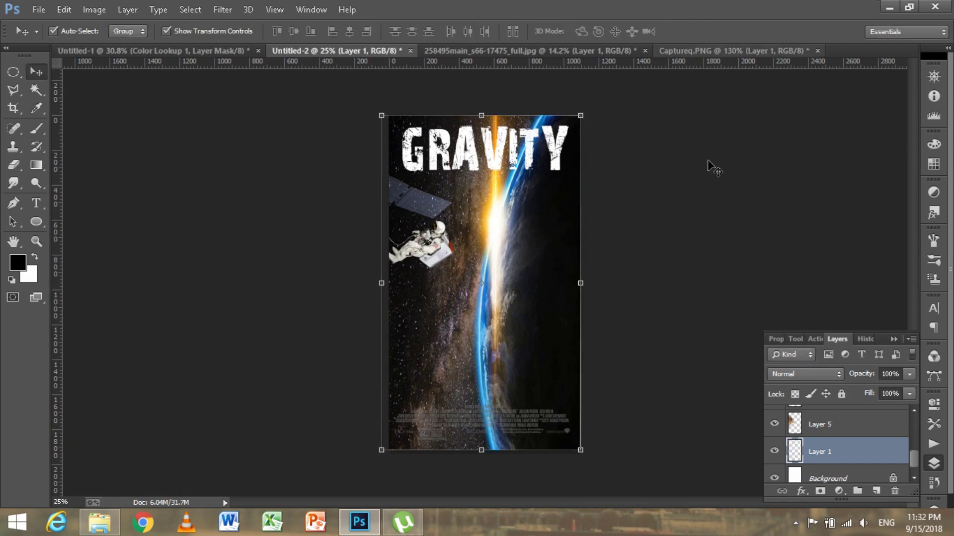
{"action": "left_click", "coordinate": [674, 295]}
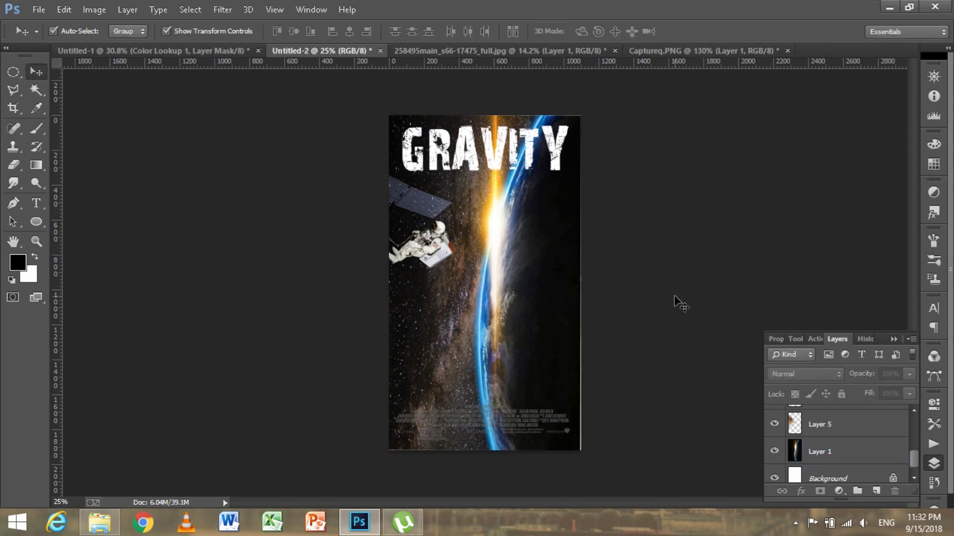
{"action": "left_click", "coordinate": [545, 270]}
{"action": "left_click_drag", "start_coordinate": [580, 283], "coordinate": [597, 283]}
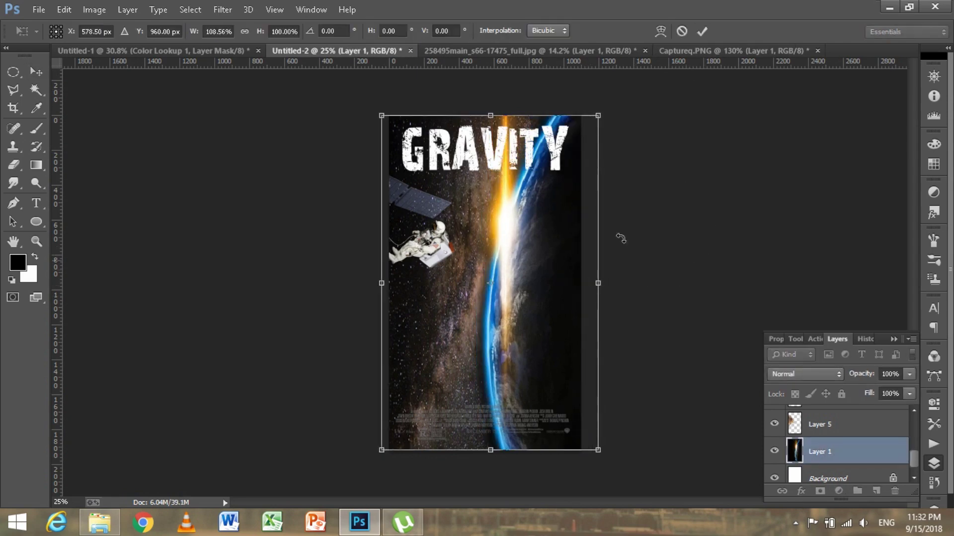
{"action": "left_click", "coordinate": [702, 31]}
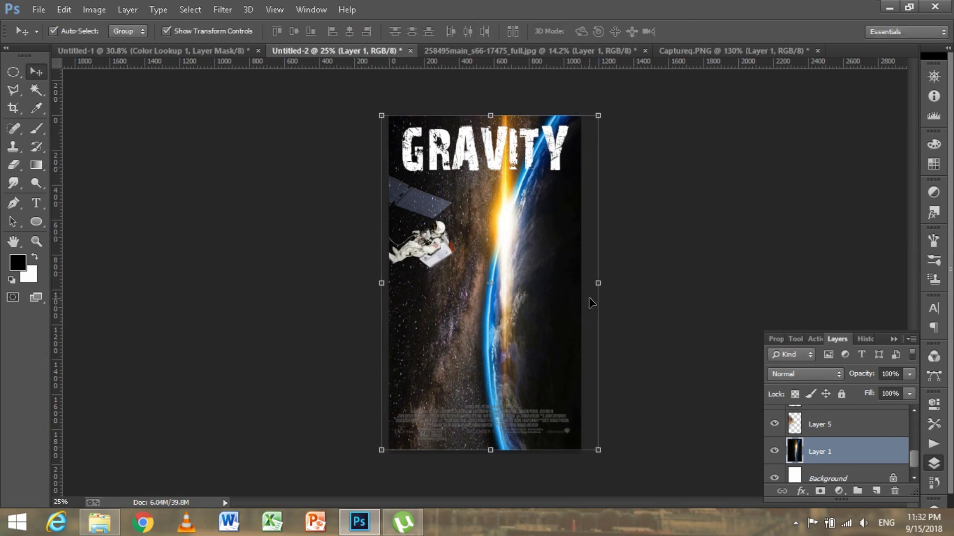
{"action": "left_click", "coordinate": [598, 281]}
{"action": "left_click_drag", "start_coordinate": [599, 281], "coordinate": [591, 277]}
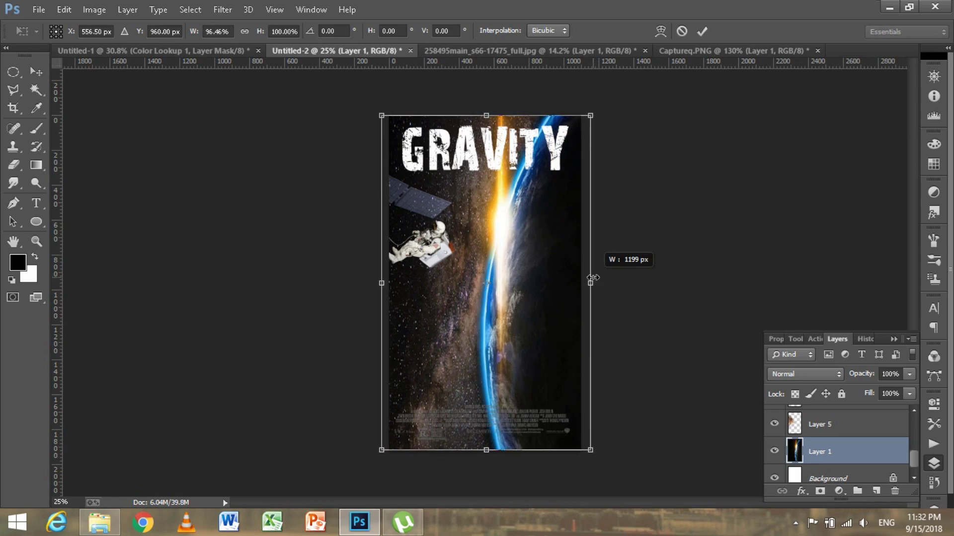
{"action": "left_click", "coordinate": [701, 31]}
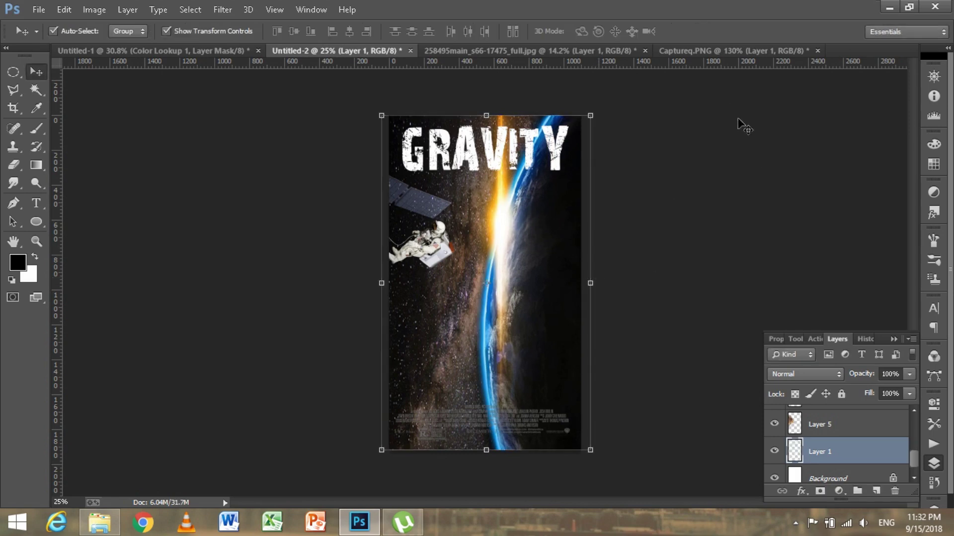
{"action": "left_click", "coordinate": [714, 267]}
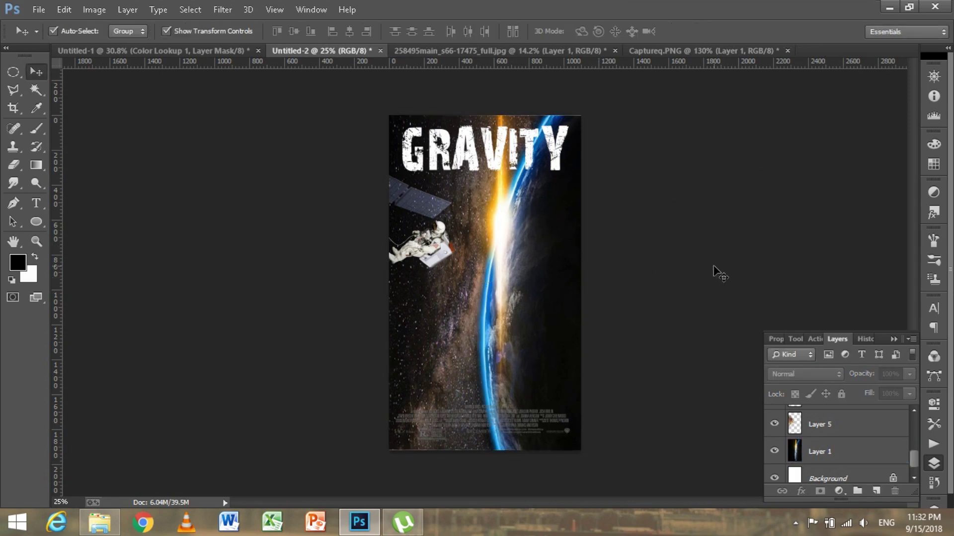
- Add a Color Lookup adjustment layer using the Fuji REALA 500D Kodak 2393 3DLUT
{"action": "left_click", "coordinate": [842, 496]}
{"action": "left_click", "coordinate": [848, 407]}
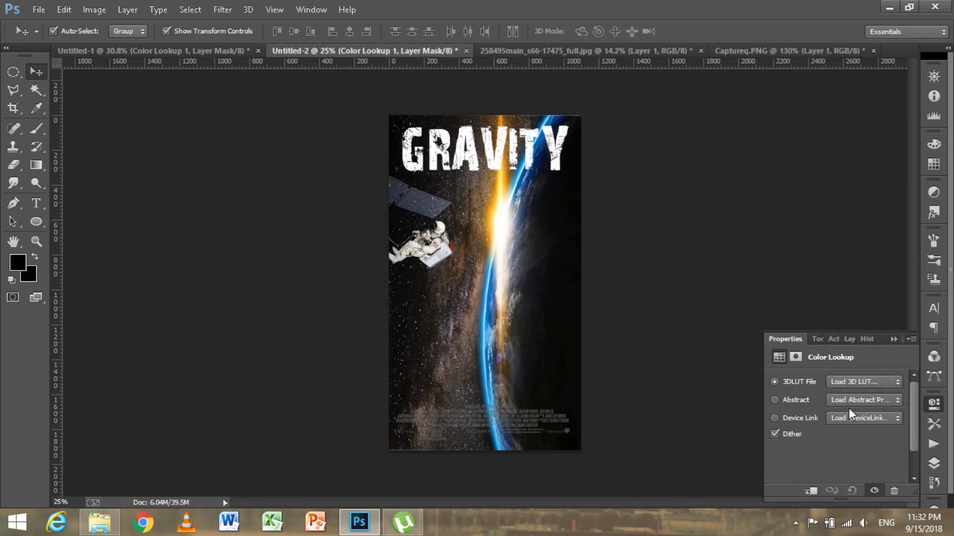
{"action": "left_click", "coordinate": [859, 381]}
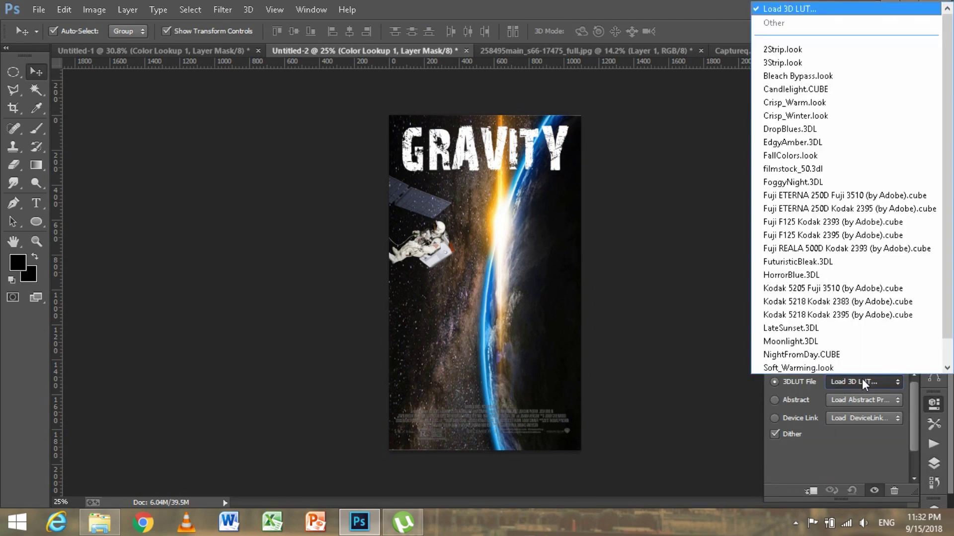
{"action": "left_click", "coordinate": [841, 249]}
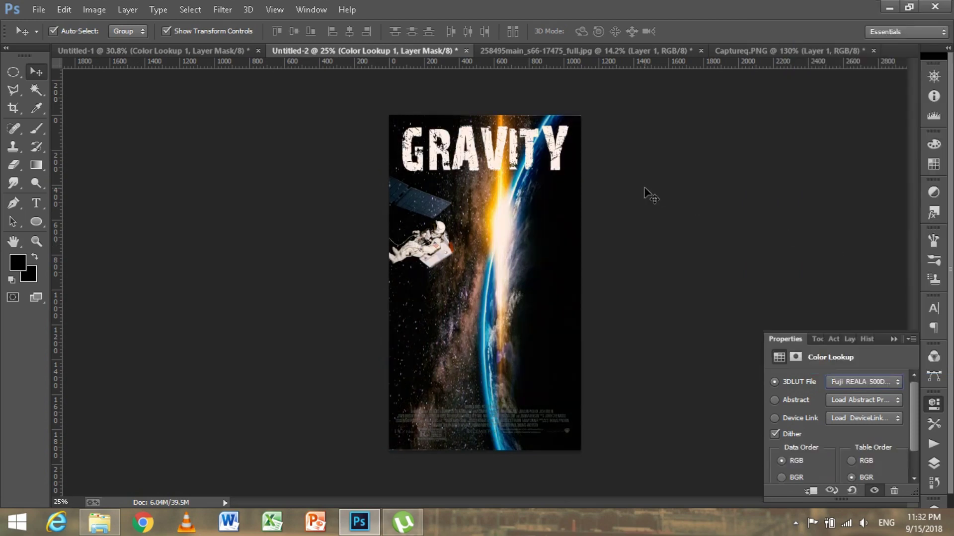